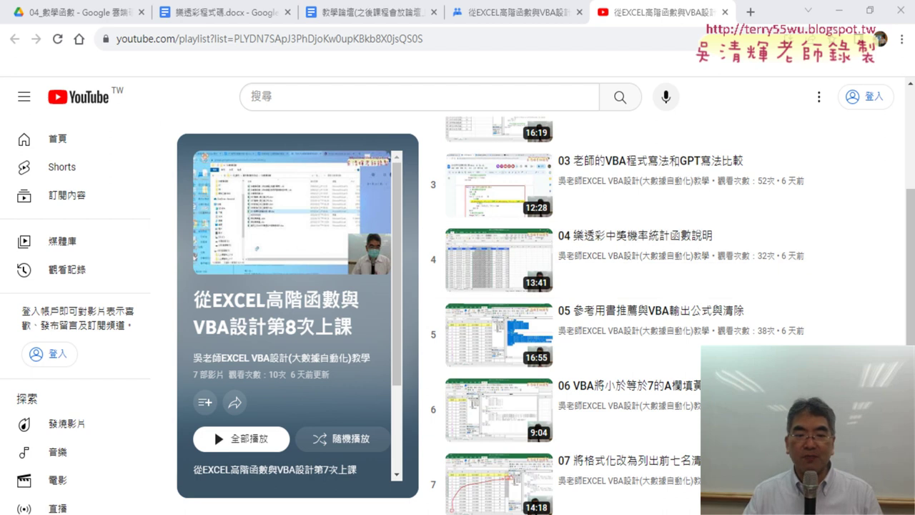
Step: Switch from the YouTube playlist back to the VBA editor showing Module1's macros
{"action": "key", "text": "alt+Tab"}
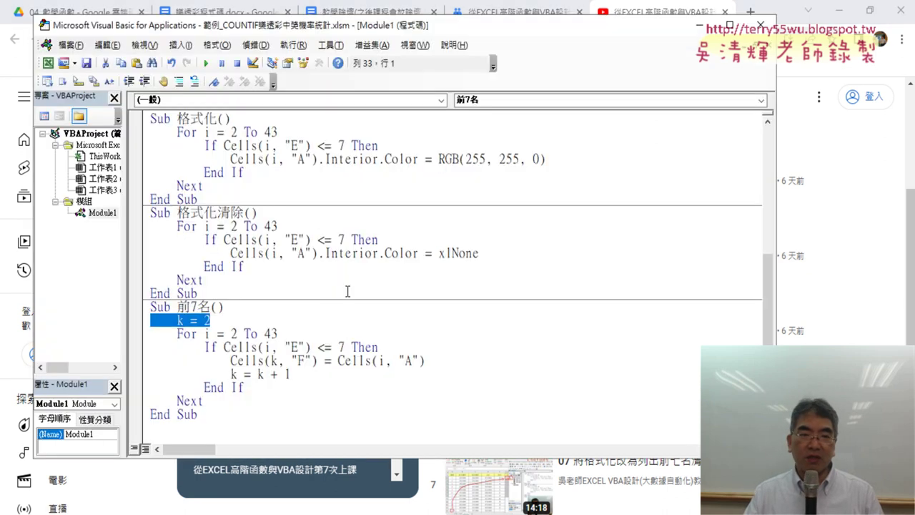
{"action": "scroll", "coordinate": [348, 291], "scroll_direction": "up", "scroll_amount": 2}
{"action": "scroll", "coordinate": [348, 291], "scroll_direction": "up", "scroll_amount": 3}
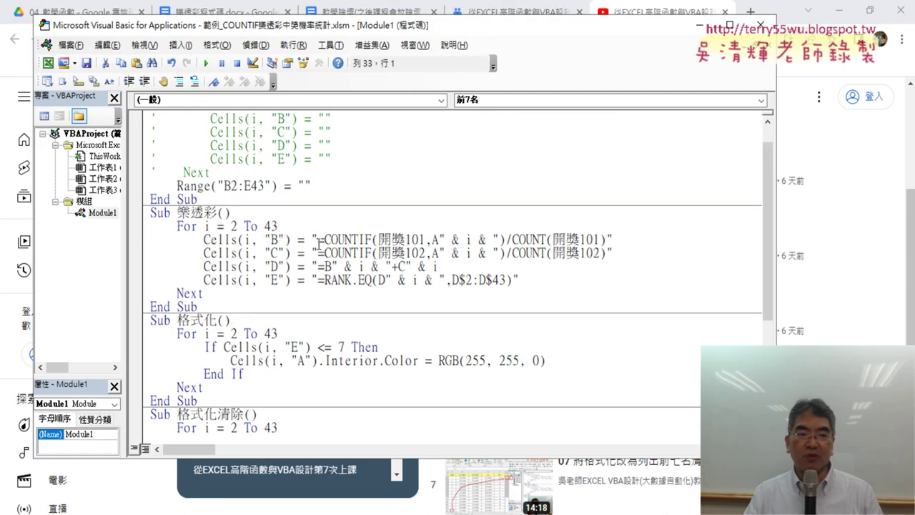
{"action": "left_click_drag", "start_coordinate": [277, 226], "coordinate": [141, 226]}
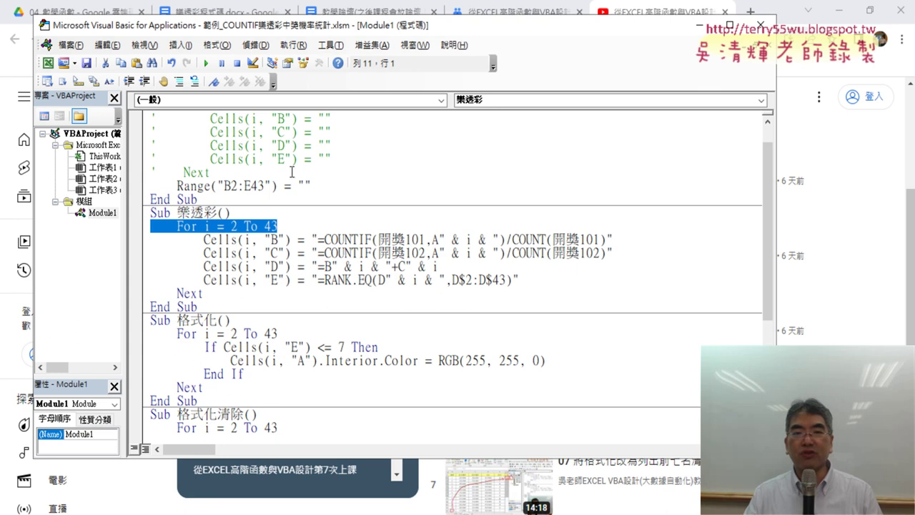
{"action": "left_click_drag", "start_coordinate": [479, 30], "coordinate": [583, 30]}
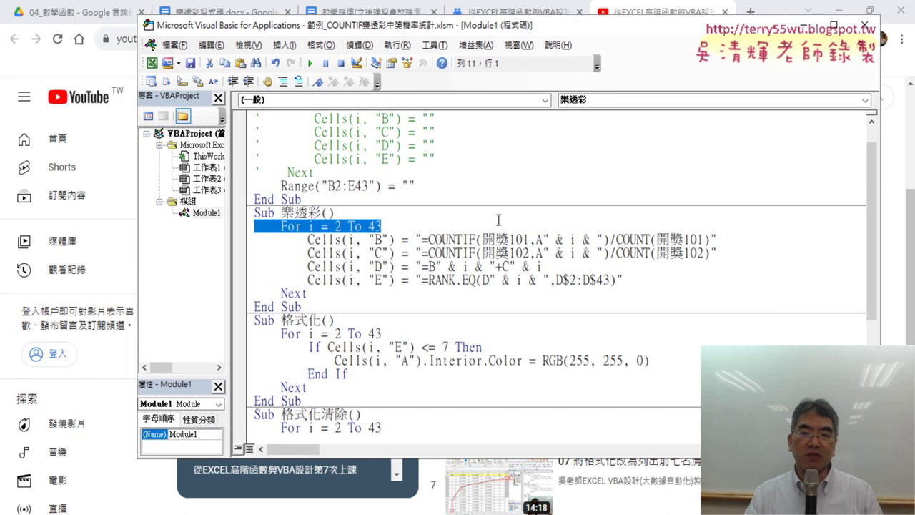
{"action": "left_click_drag", "start_coordinate": [422, 239], "coordinate": [712, 241]}
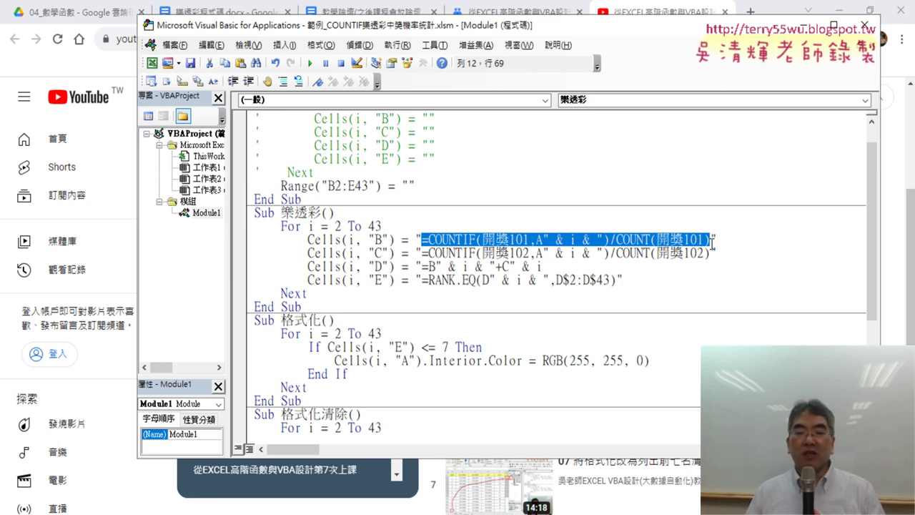
{"action": "scroll", "coordinate": [712, 243], "scroll_direction": "down", "scroll_amount": 2}
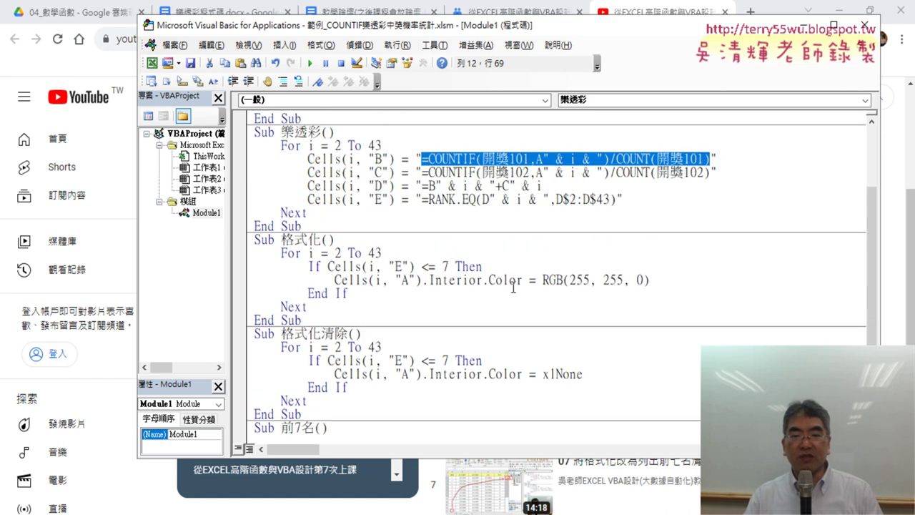
{"action": "left_click_drag", "start_coordinate": [425, 281], "coordinate": [524, 284]}
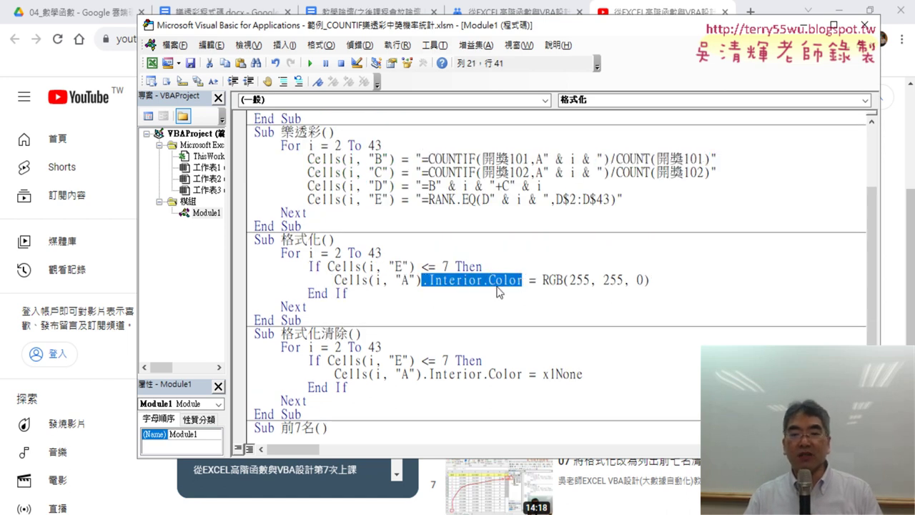
{"action": "left_click", "coordinate": [520, 280]}
{"action": "left_click_drag", "start_coordinate": [522, 281], "coordinate": [482, 281]}
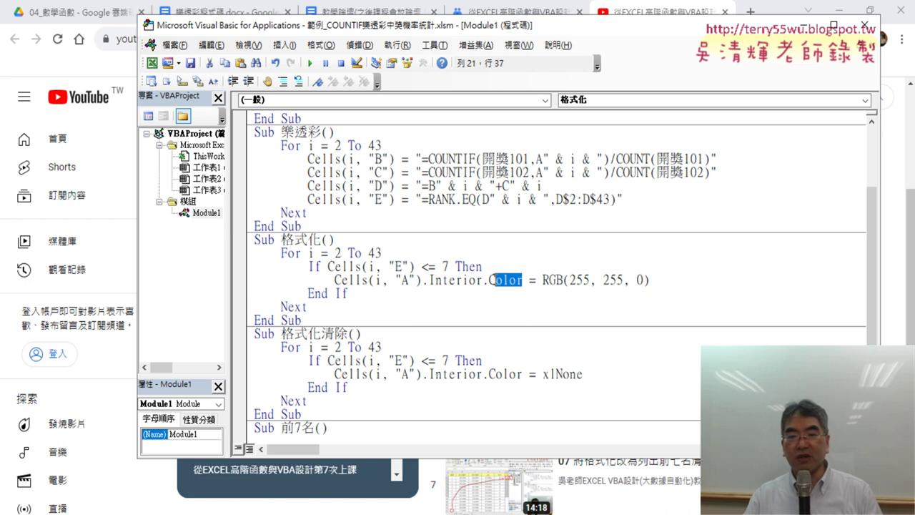
{"action": "left_click_drag", "start_coordinate": [540, 280], "coordinate": [564, 284]}
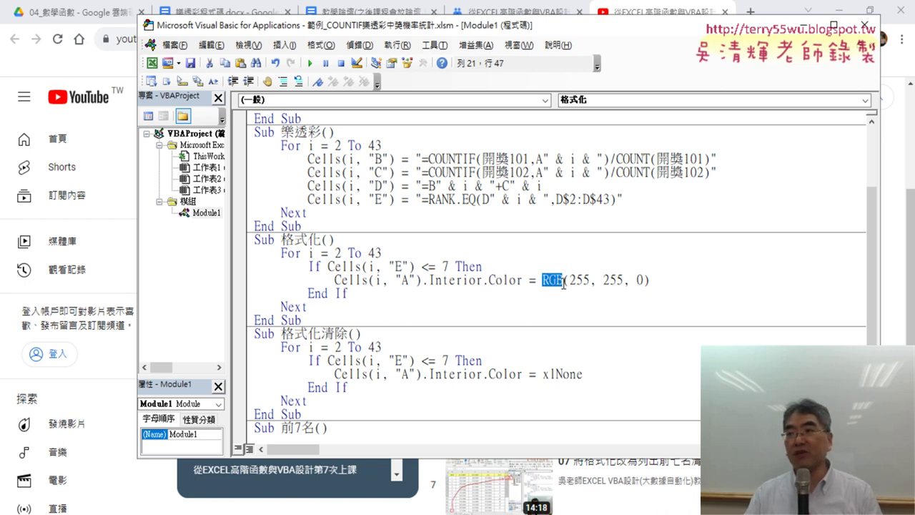
{"action": "left_click", "coordinate": [247, 259]}
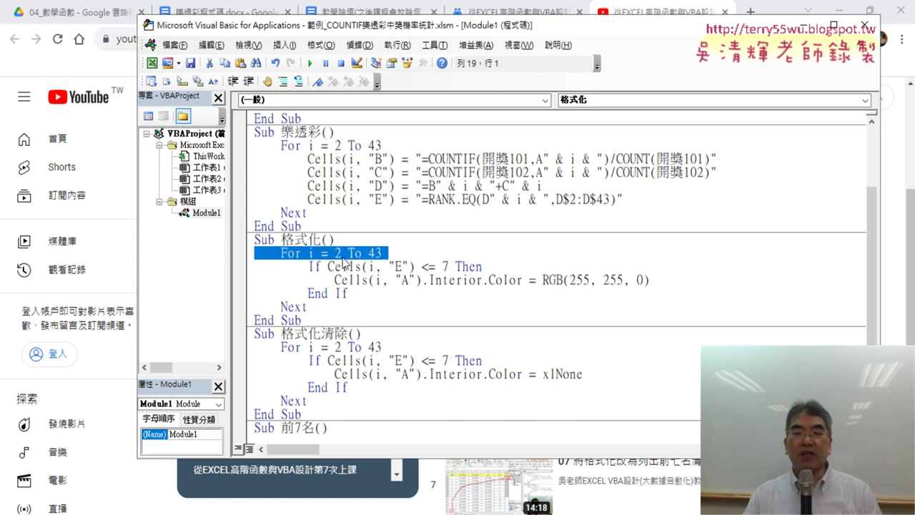
{"action": "mouse_move", "coordinate": [482, 268]}
{"action": "left_mouse_down"}
{"action": "mouse_move", "coordinate": [309, 268]}
{"action": "mouse_move", "coordinate": [449, 267]}
{"action": "left_mouse_up"}
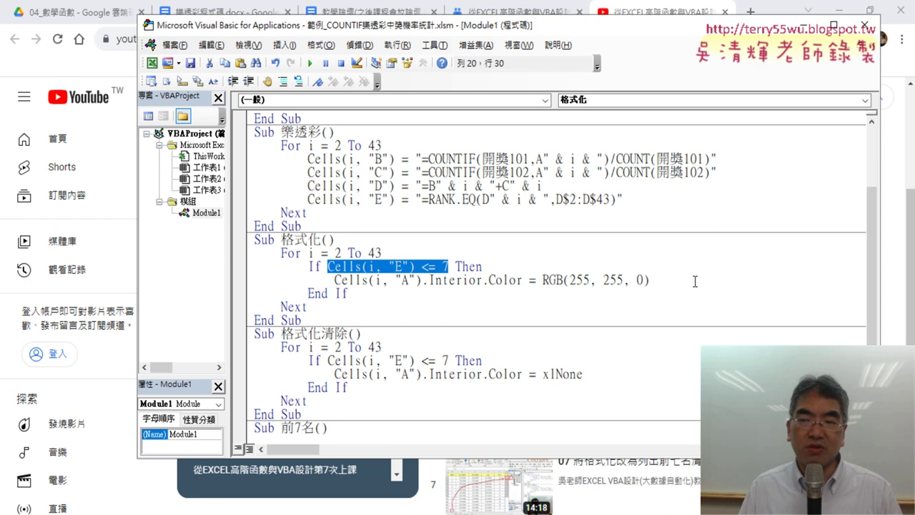
Step: Narrow the VBA editor window so the 統計分析 sheet shows behind it
{"action": "left_click_drag", "start_coordinate": [880, 183], "coordinate": [746, 181]}
{"action": "left_click", "coordinate": [527, 268]}
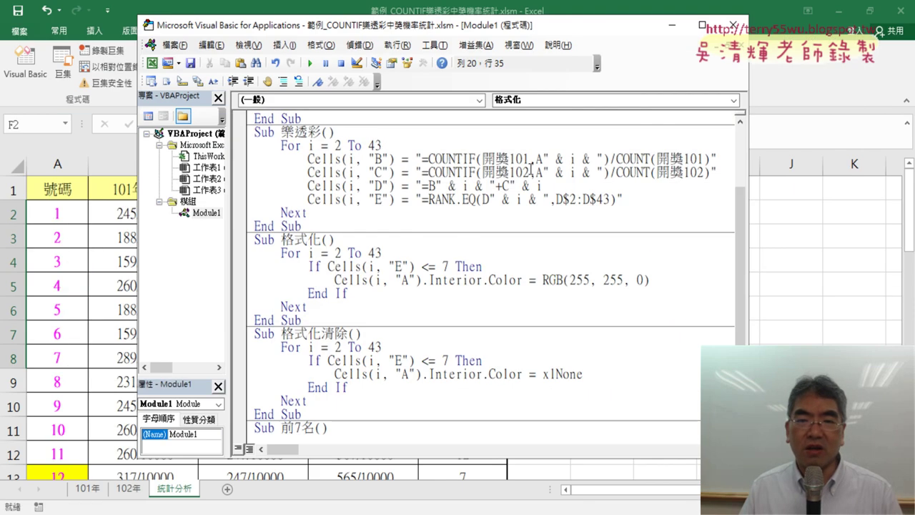
Step: Minimize the VBA editor and select cell F2 in the empty 前7名 column
{"action": "left_click_drag", "start_coordinate": [573, 30], "coordinate": [613, 29]}
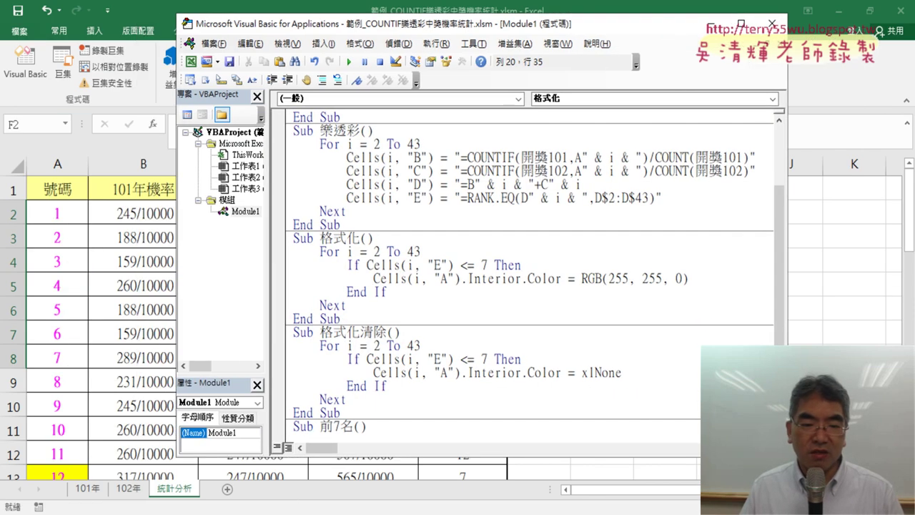
{"action": "left_click", "coordinate": [271, 504]}
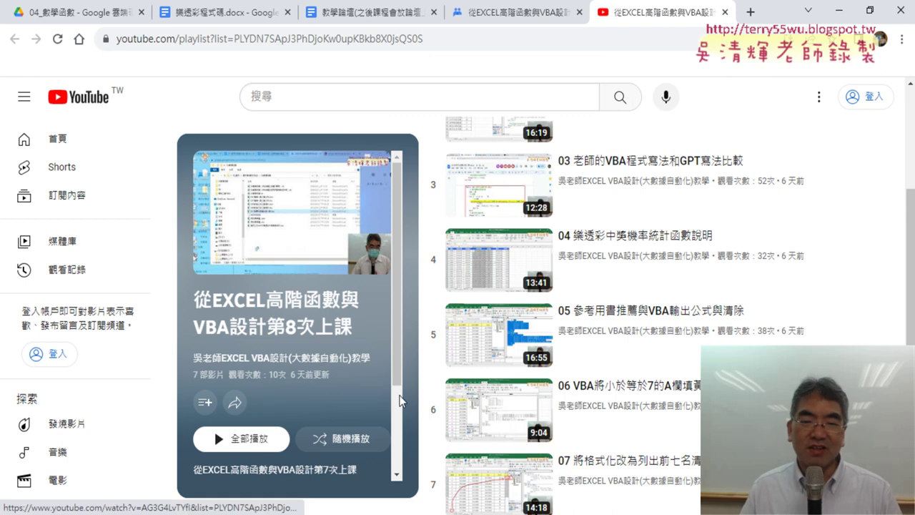
{"action": "scroll", "coordinate": [357, 387], "scroll_direction": "down", "scroll_amount": 1}
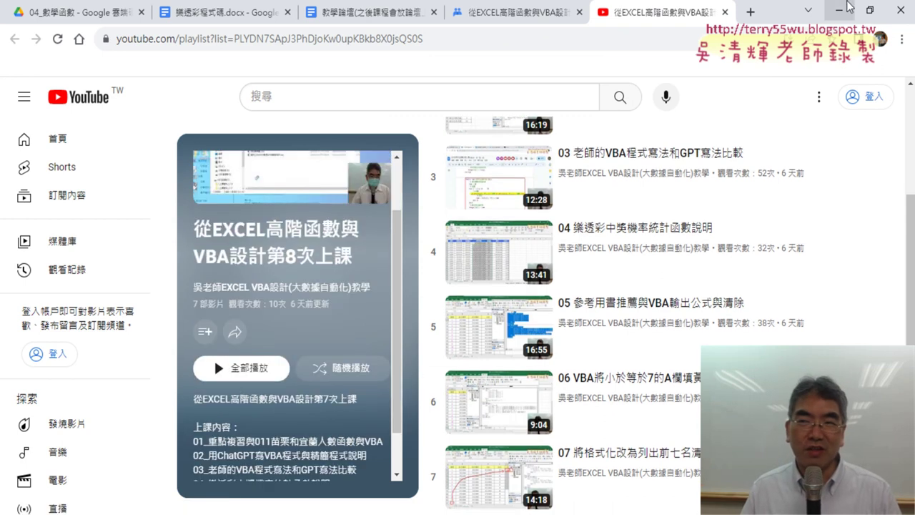
{"action": "left_click", "coordinate": [218, 509]}
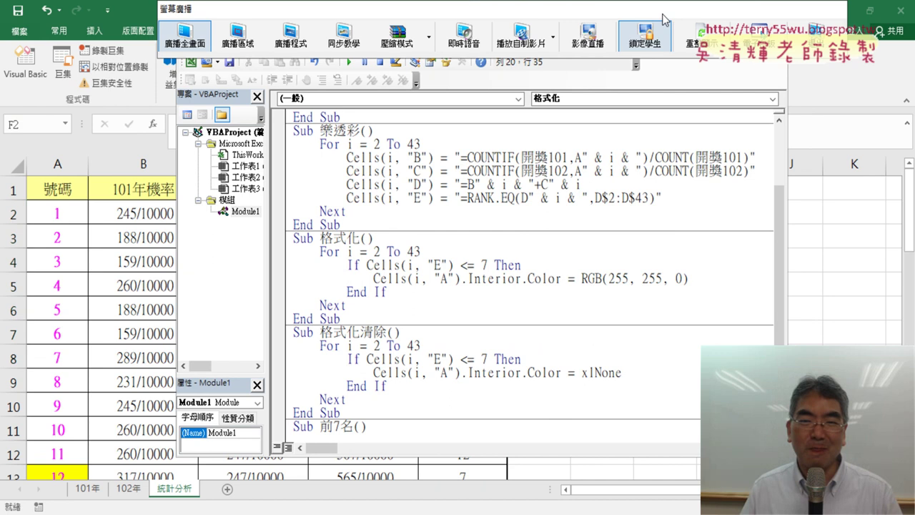
{"action": "left_click", "coordinate": [634, 242]}
{"action": "left_click", "coordinate": [712, 24]}
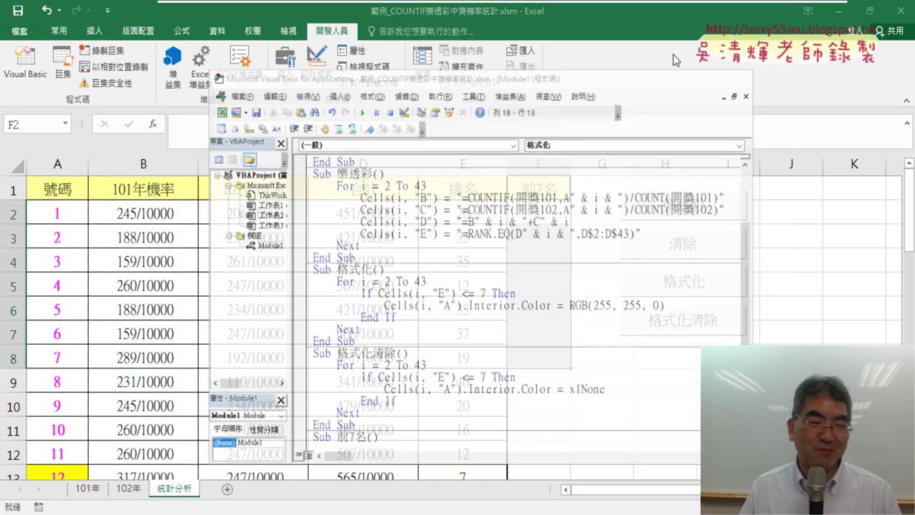
{"action": "left_click", "coordinate": [546, 213]}
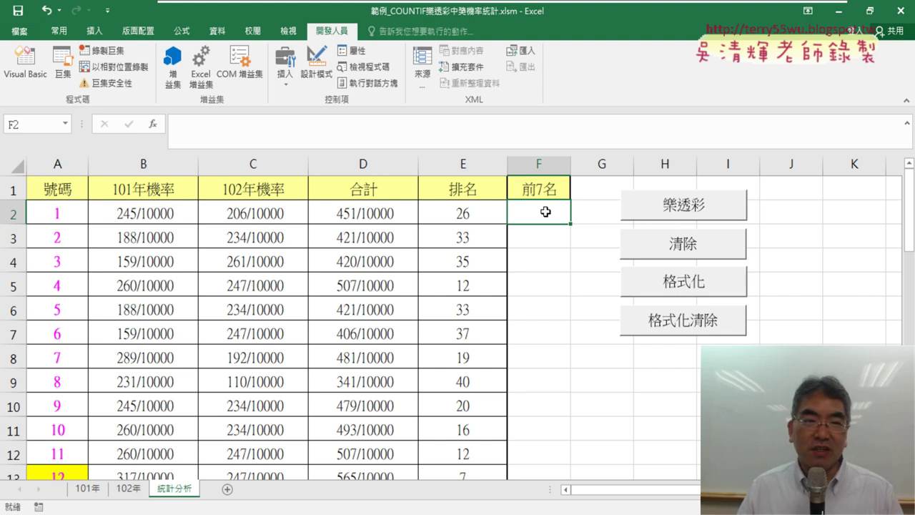
Step: Reopen the VBA editor at Sub 前7名 beside the sheet and select the k = 2 line
{"action": "left_click", "coordinate": [43, 69]}
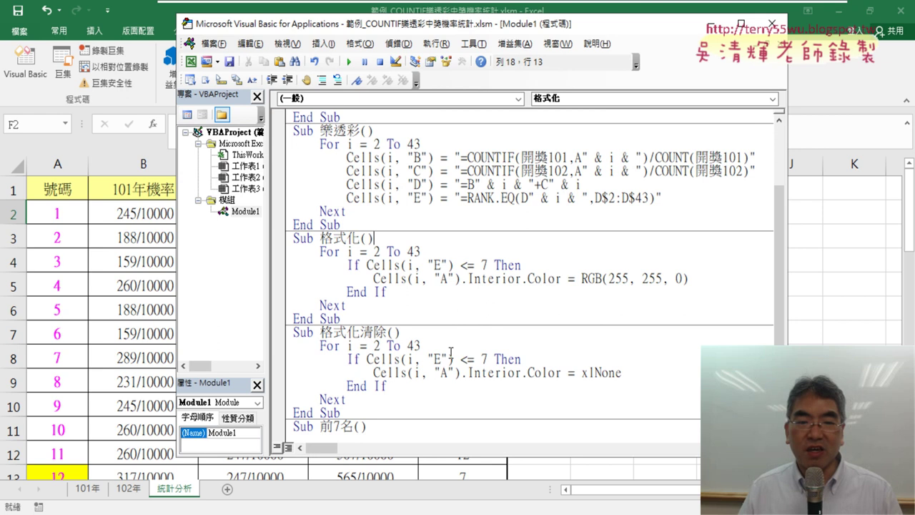
{"action": "scroll", "coordinate": [452, 353], "scroll_direction": "down", "scroll_amount": 2}
{"action": "scroll", "coordinate": [478, 328], "scroll_direction": "down", "scroll_amount": 1}
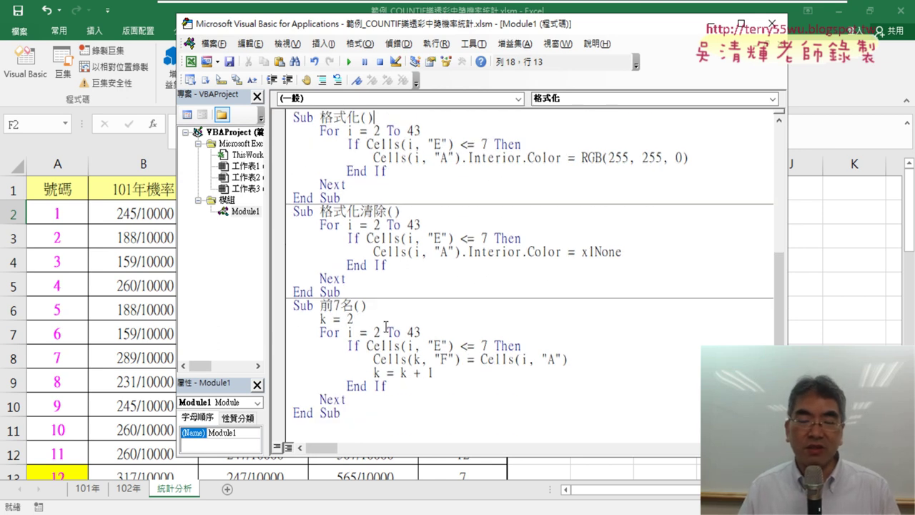
{"action": "left_click_drag", "start_coordinate": [787, 318], "coordinate": [579, 318]}
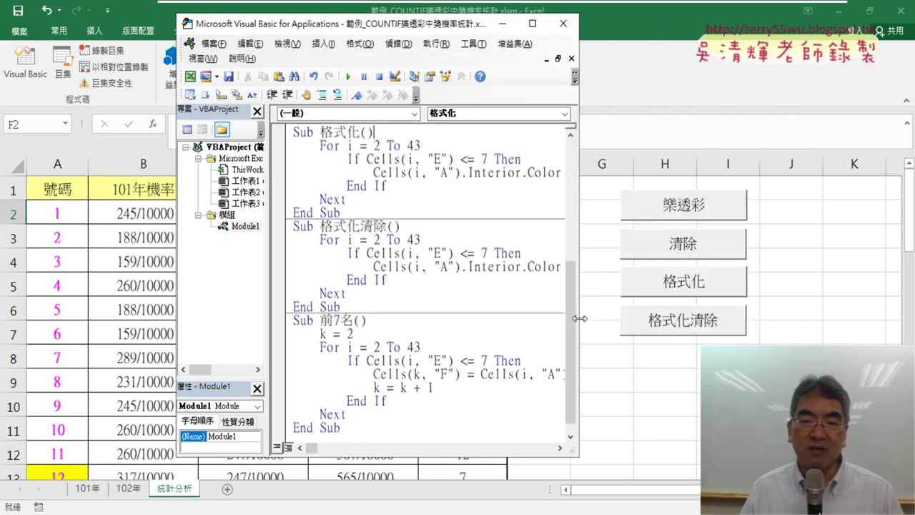
{"action": "left_click_drag", "start_coordinate": [389, 34], "coordinate": [278, 33]}
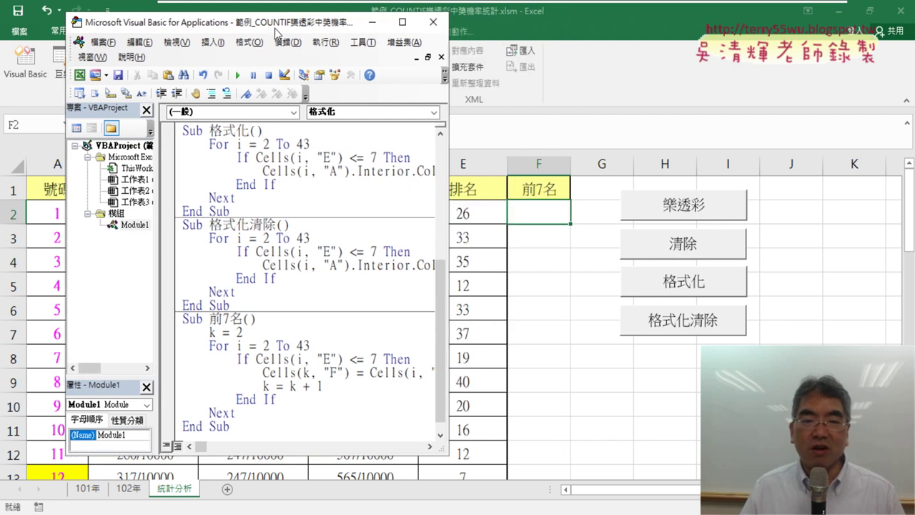
{"action": "left_click_drag", "start_coordinate": [448, 251], "coordinate": [545, 252]}
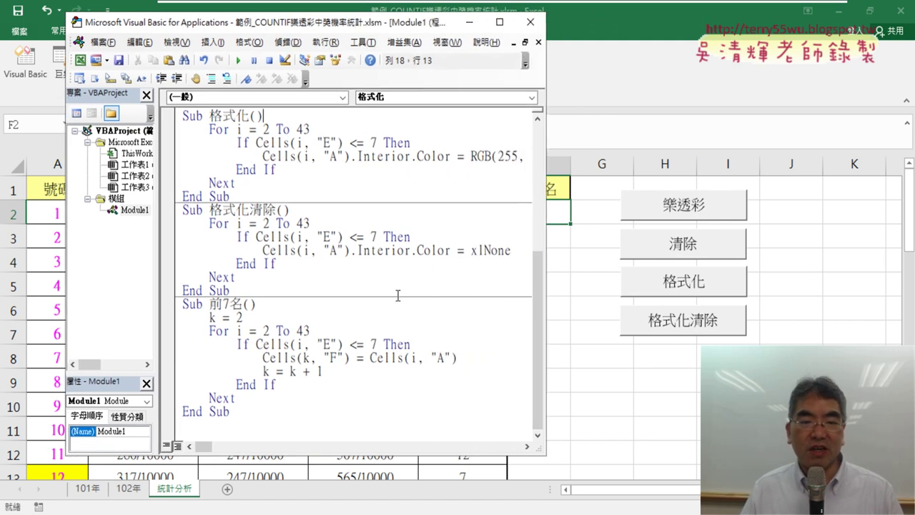
{"action": "left_click_drag", "start_coordinate": [250, 318], "coordinate": [185, 317]}
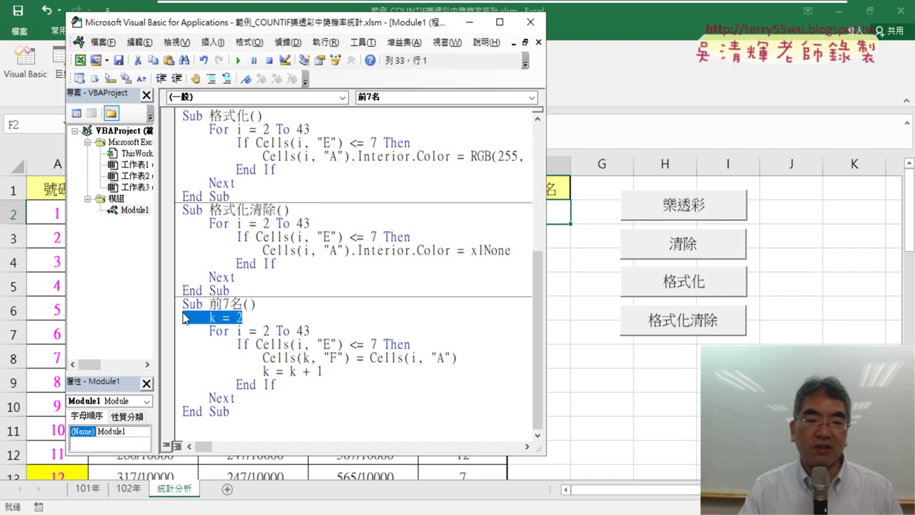
Step: Delete the k = 2 and k = k + 1 lines and start a k= line inside the If block
{"action": "key", "text": "Delete"}
{"action": "key", "text": "Delete"}
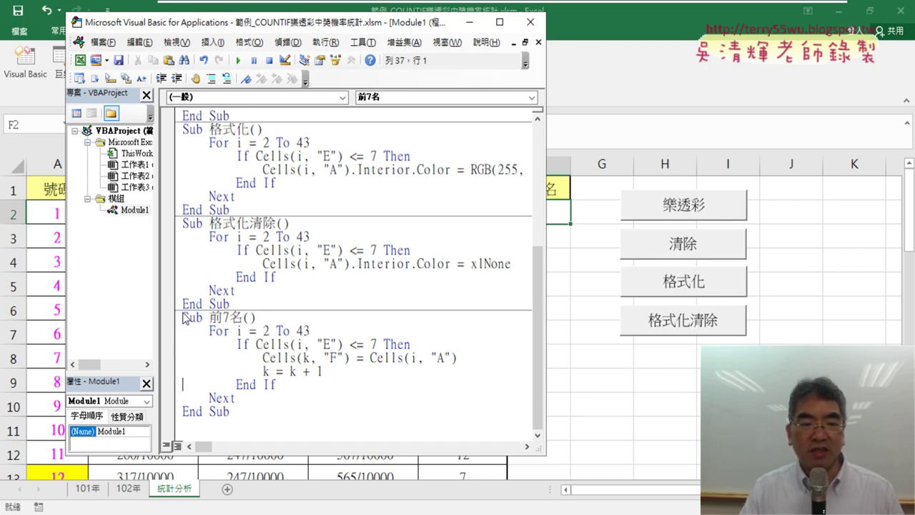
{"action": "key", "text": "shift+End"}
{"action": "key", "text": "Delete"}
{"action": "key", "text": "Delete"}
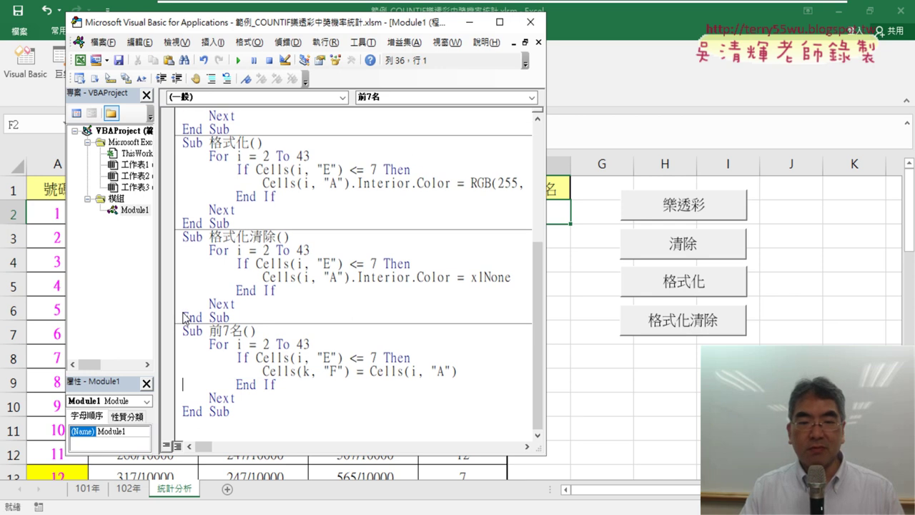
{"action": "key", "text": "End"}
{"action": "key", "text": "Return"}
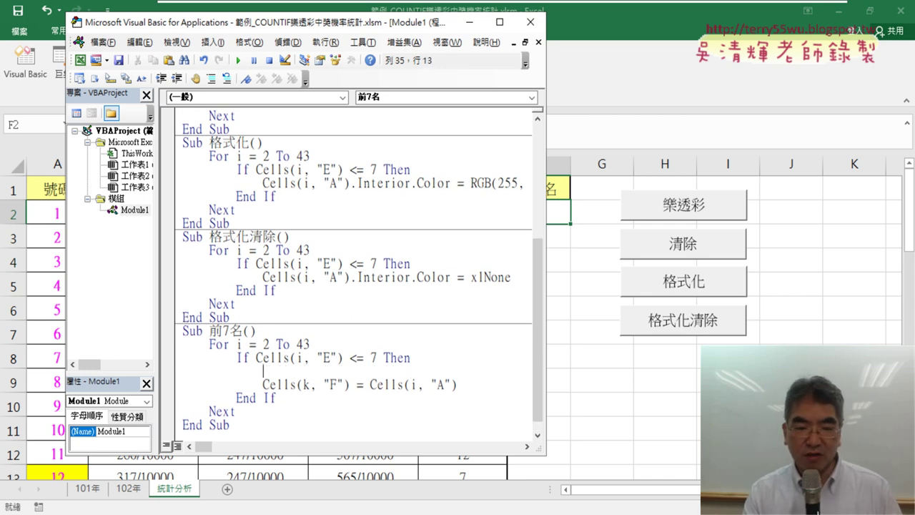
{"action": "type", "text": "ㄎ"}
{"action": "key", "text": "BackSpace"}
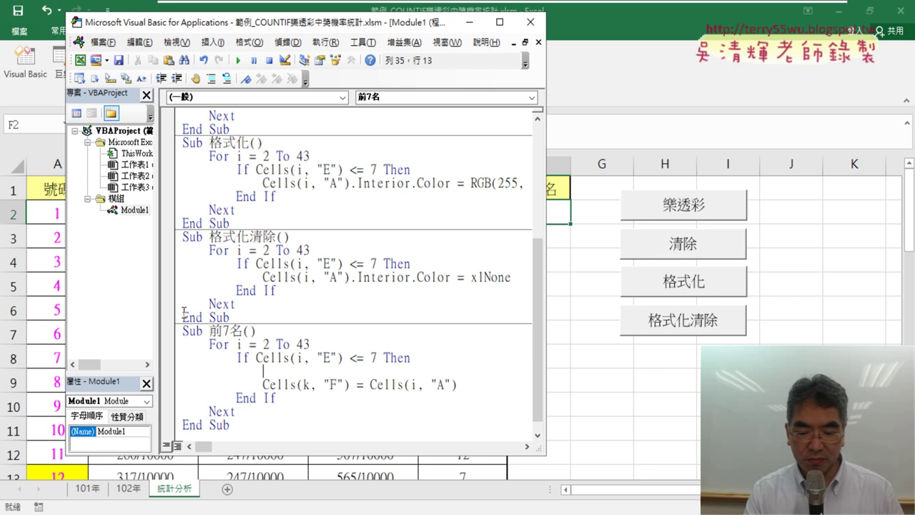
{"action": "type", "text": "k="}
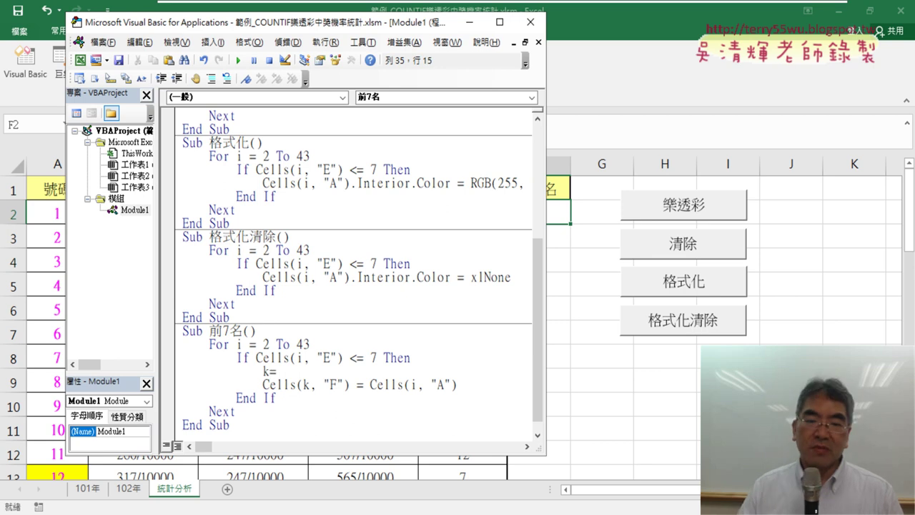
Step: Copy Cells(i, "E") from the If line so the new line reads k=Cells(i, "E")
{"action": "left_click", "coordinate": [699, 428]}
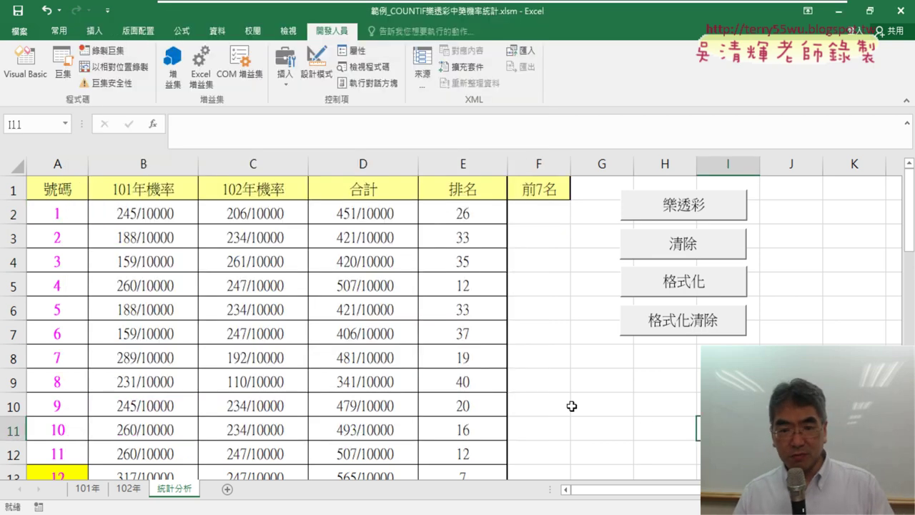
{"action": "left_click", "coordinate": [468, 155]}
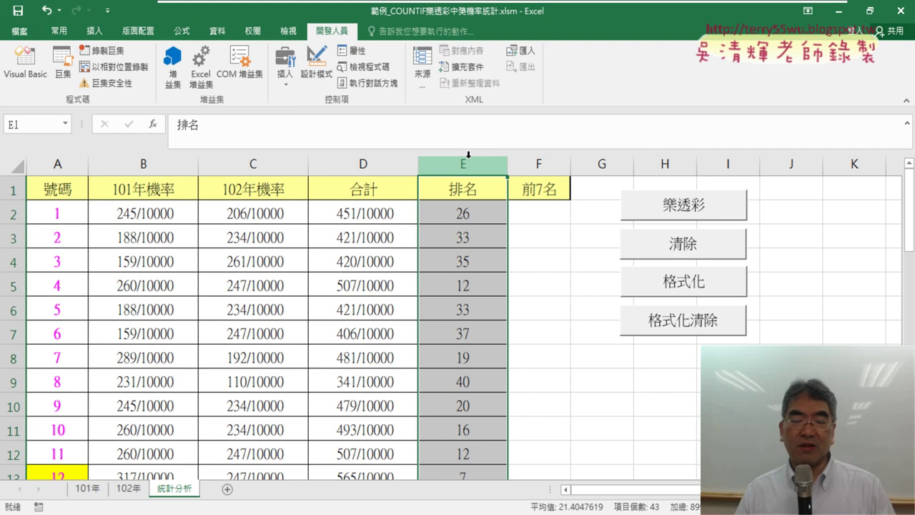
{"action": "left_click", "coordinate": [25, 63]}
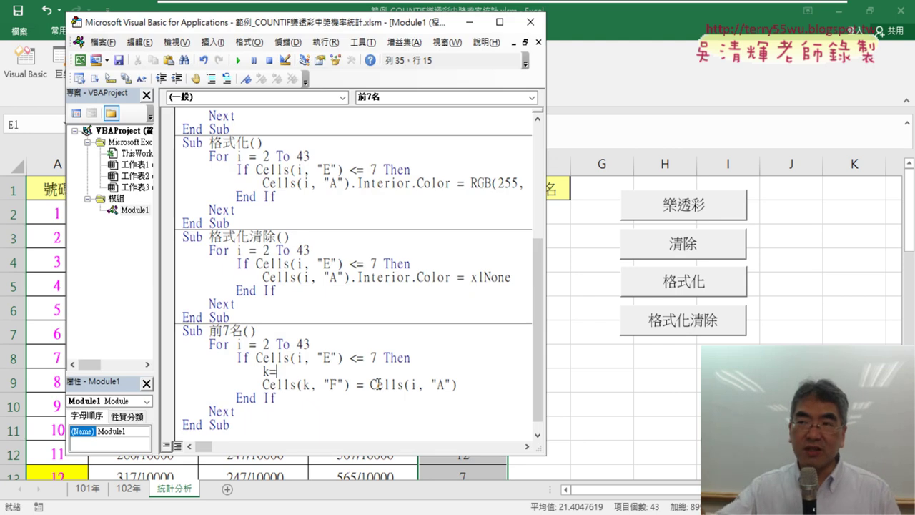
{"action": "left_click", "coordinate": [252, 356]}
{"action": "left_click", "coordinate": [442, 319]}
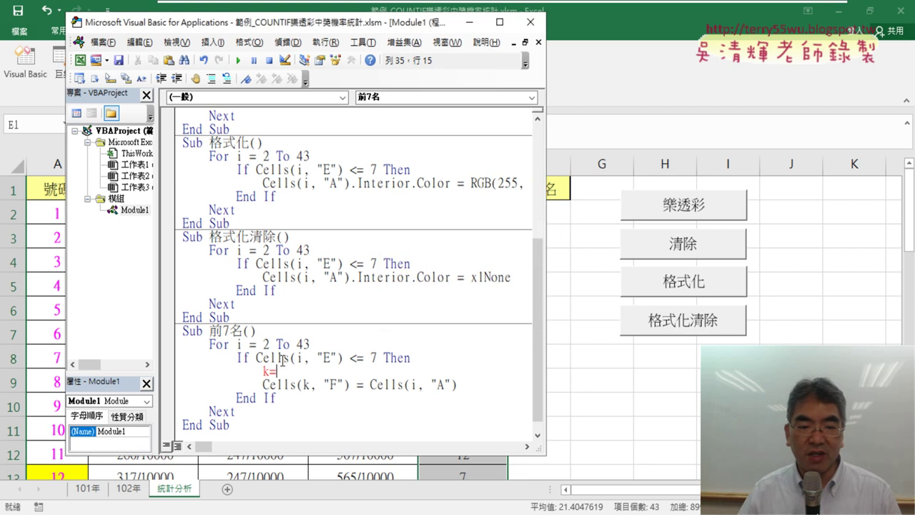
{"action": "left_click_drag", "start_coordinate": [257, 356], "coordinate": [313, 357]}
{"action": "left_click_drag", "start_coordinate": [344, 362], "coordinate": [319, 372]}
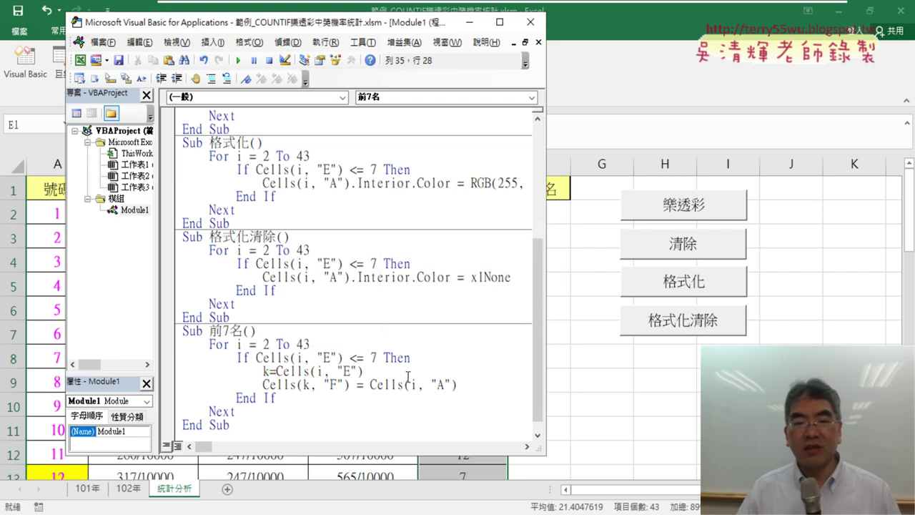
Step: Check the rank formula in cell E13 and the 前7名 heading in column F
{"action": "left_click", "coordinate": [604, 382]}
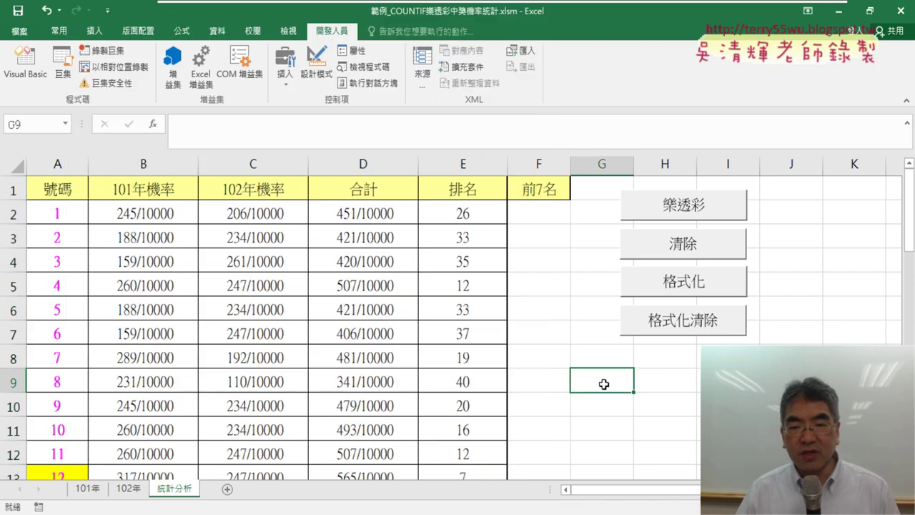
{"action": "left_click", "coordinate": [475, 474]}
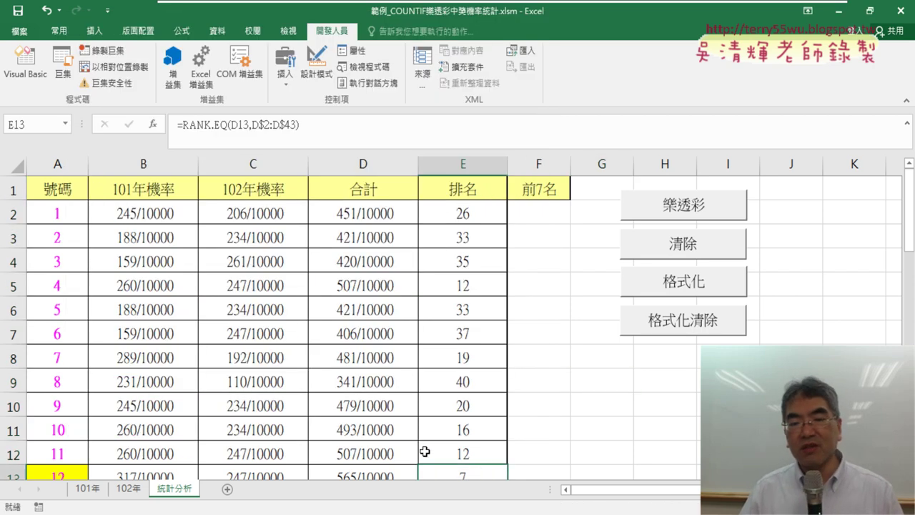
{"action": "scroll", "coordinate": [424, 451], "scroll_direction": "down", "scroll_amount": 2}
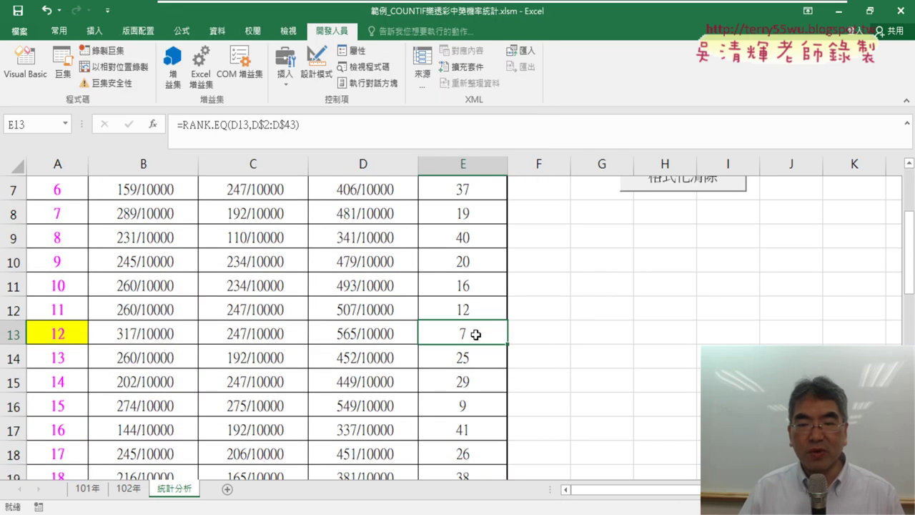
{"action": "key", "text": "alt+F11"}
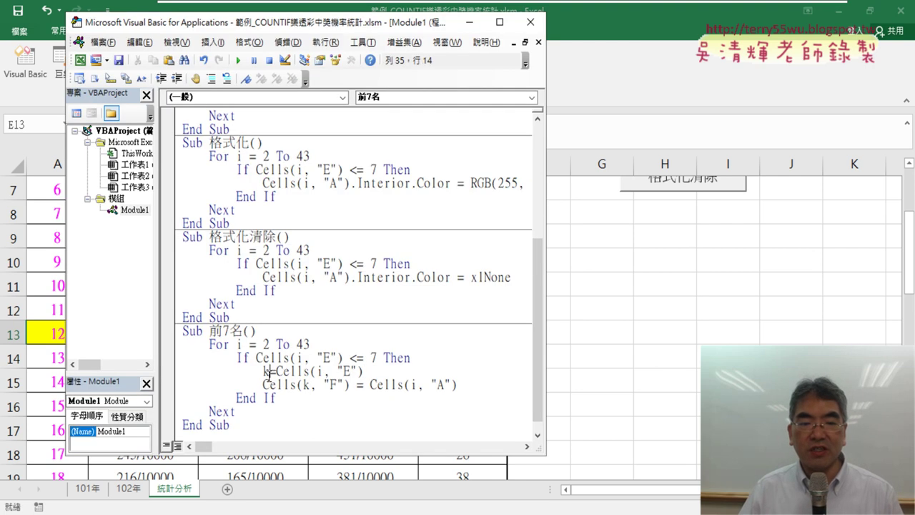
{"action": "left_click", "coordinate": [635, 385]}
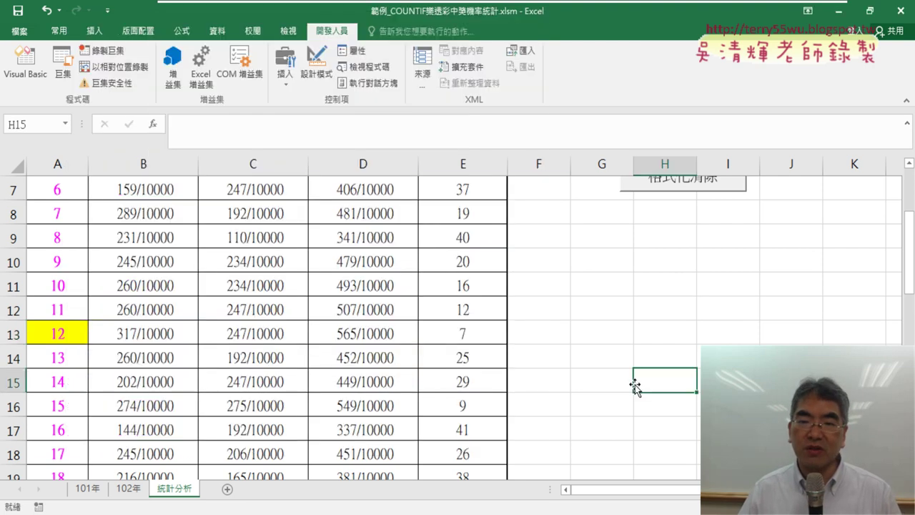
{"action": "scroll", "coordinate": [635, 385], "scroll_direction": "up", "scroll_amount": 2}
{"action": "left_click", "coordinate": [540, 190]}
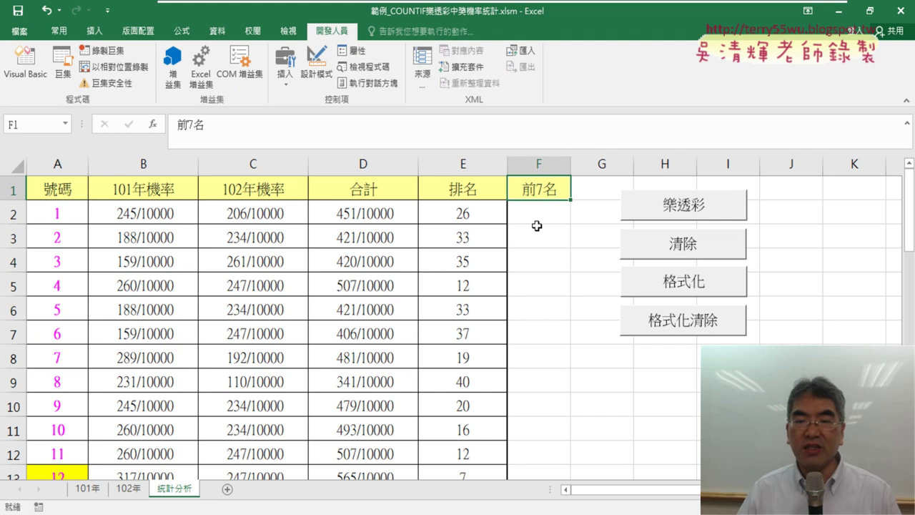
Step: Append + 1 so the line reads k = Cells(i, "E") + 1
{"action": "key", "text": "alt+F11"}
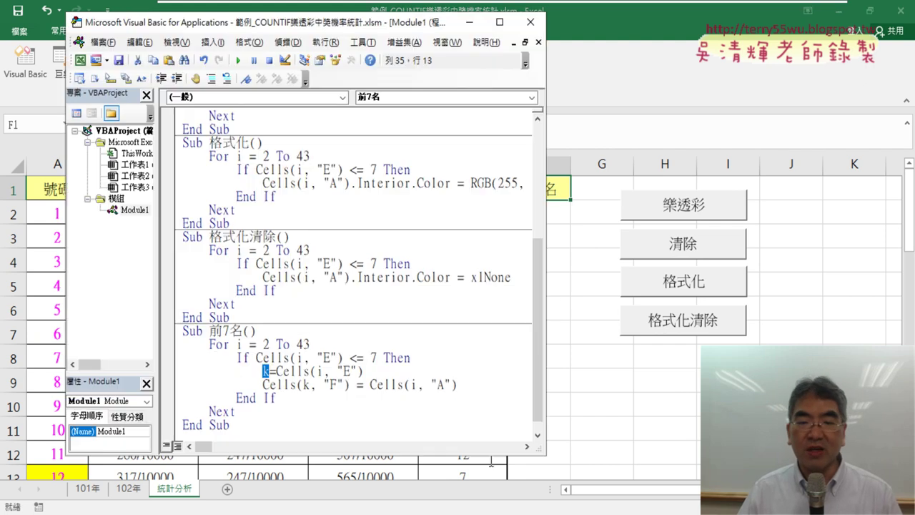
{"action": "left_click", "coordinate": [384, 375]}
{"action": "type", "text": "+ "}
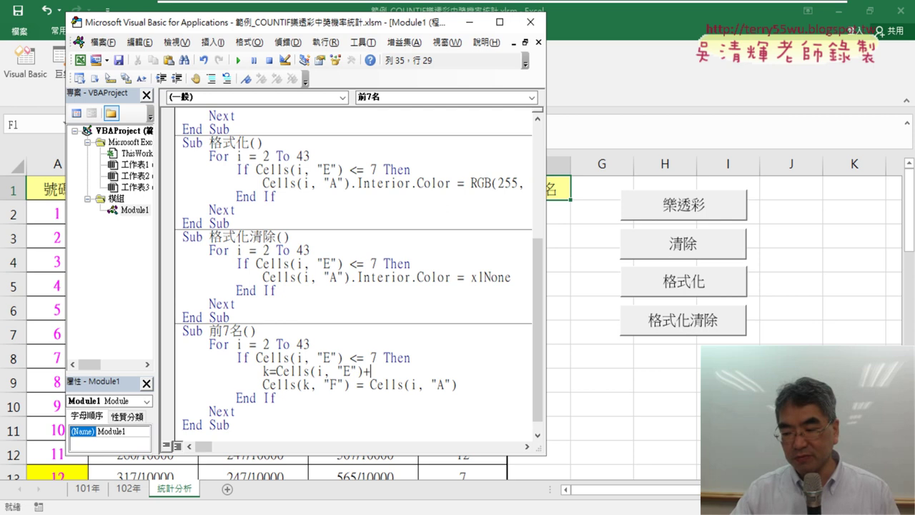
{"action": "type", "text": "1"}
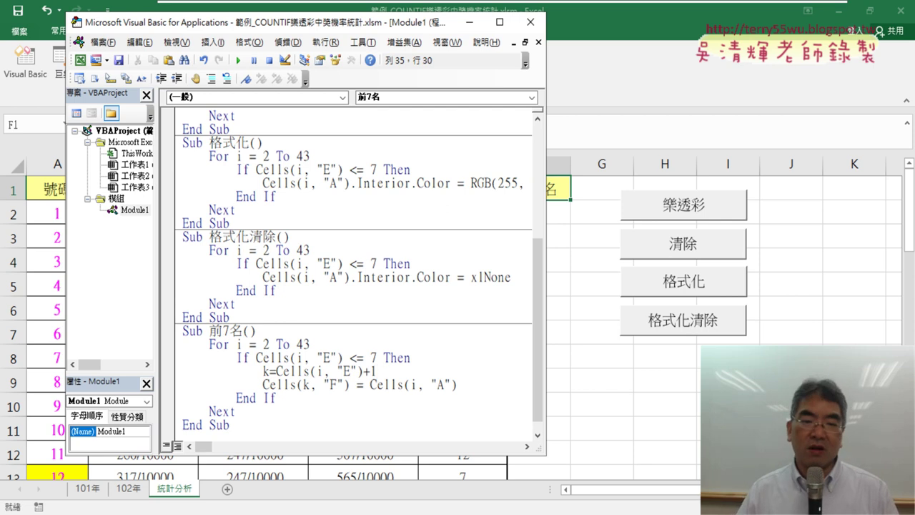
{"action": "left_click", "coordinate": [433, 332]}
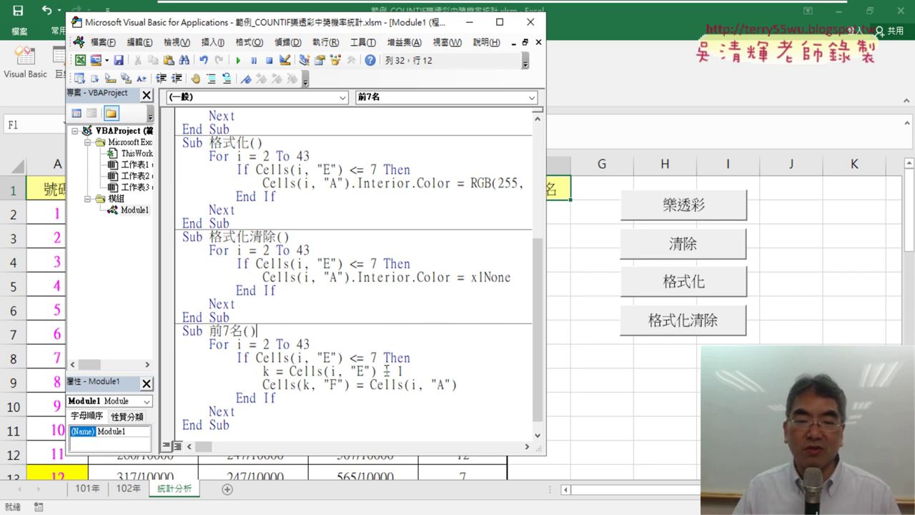
Step: Highlight Cells(i, "E"), + 1 and Cells(k, "F")'s row index, and narrow the editor
{"action": "left_click_drag", "start_coordinate": [376, 371], "coordinate": [294, 372]}
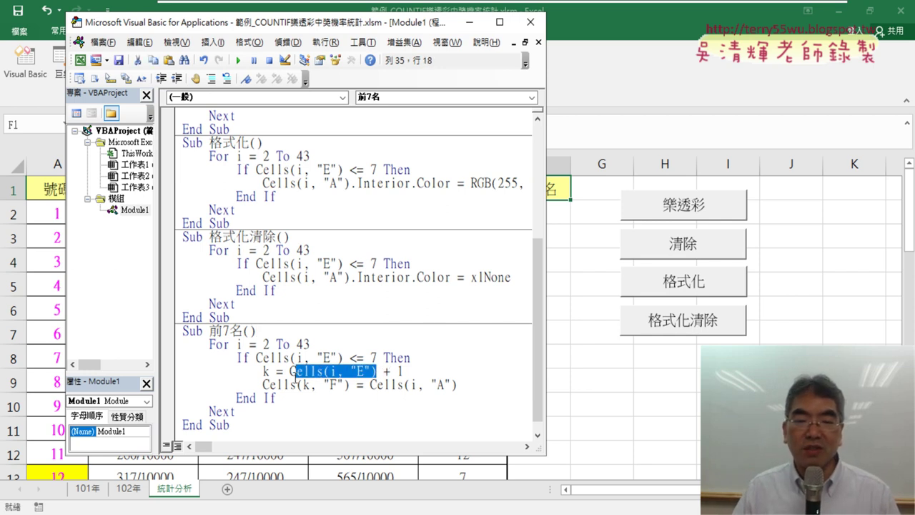
{"action": "left_click_drag", "start_coordinate": [383, 371], "coordinate": [404, 372]}
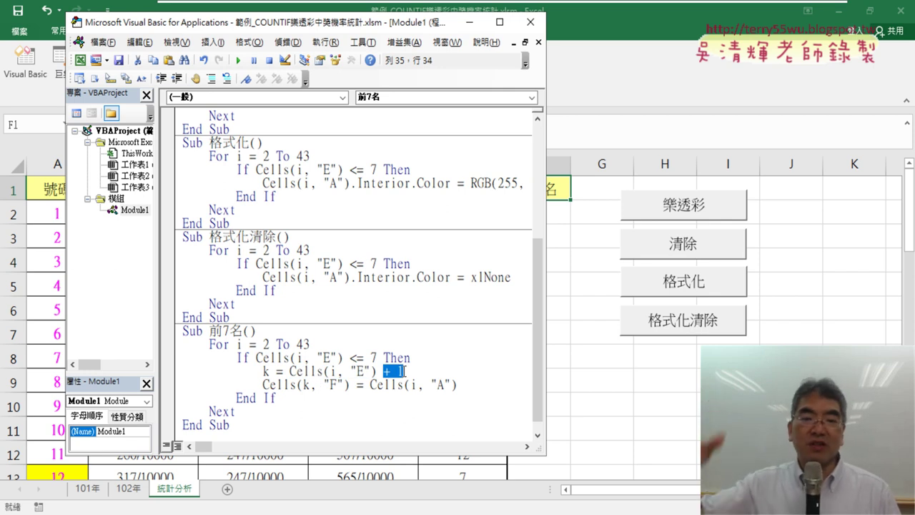
{"action": "left_click_drag", "start_coordinate": [311, 388], "coordinate": [304, 390]}
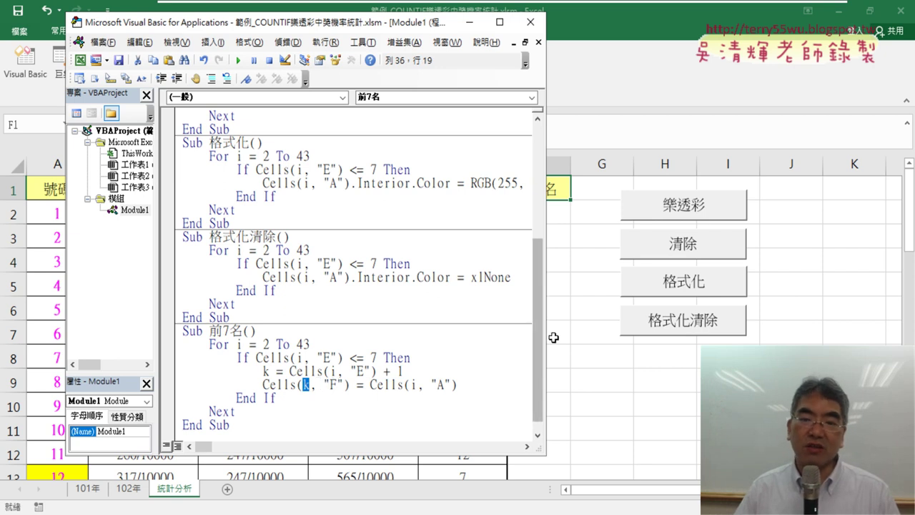
{"action": "left_click_drag", "start_coordinate": [546, 338], "coordinate": [488, 344]}
{"action": "left_click_drag", "start_coordinate": [404, 386], "coordinate": [290, 386]}
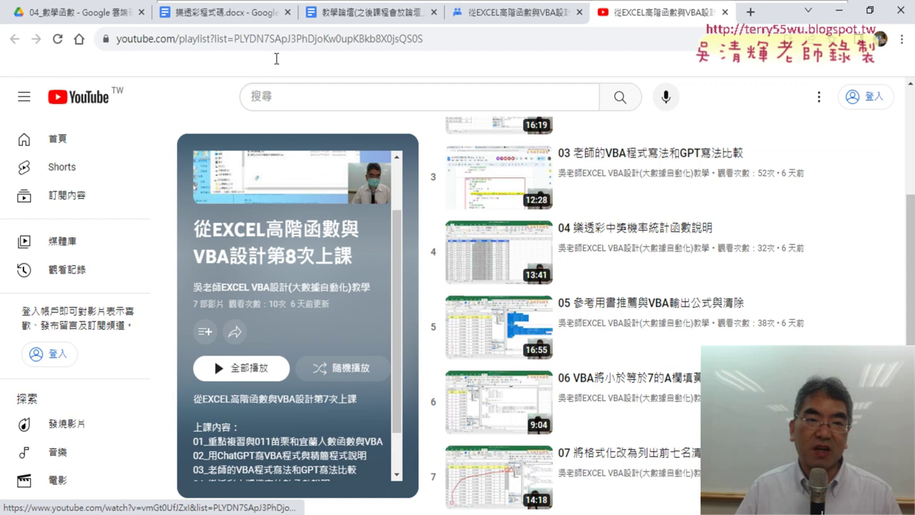
Step: Switch to the 樂透彩程式碼.docx tab showing the 前7名 macro code
{"action": "left_click", "coordinate": [238, 14]}
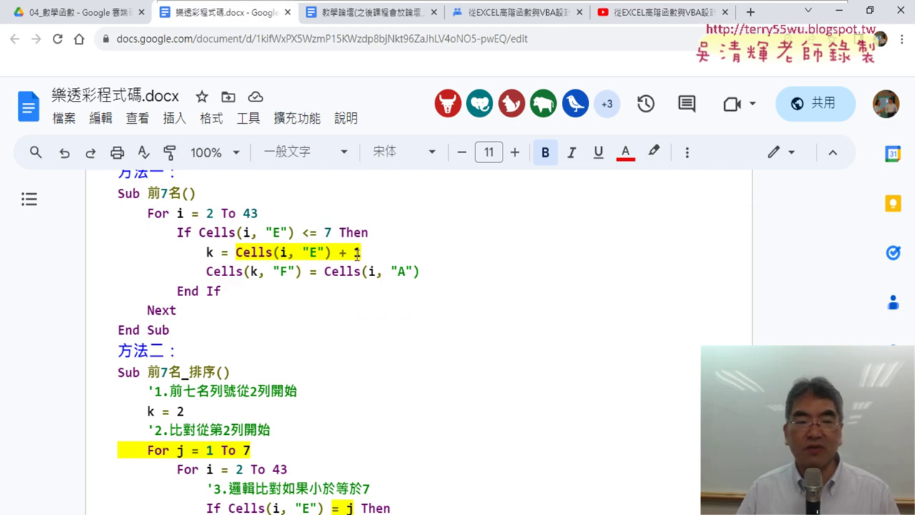
{"action": "scroll", "coordinate": [393, 251], "scroll_direction": "down", "scroll_amount": 2}
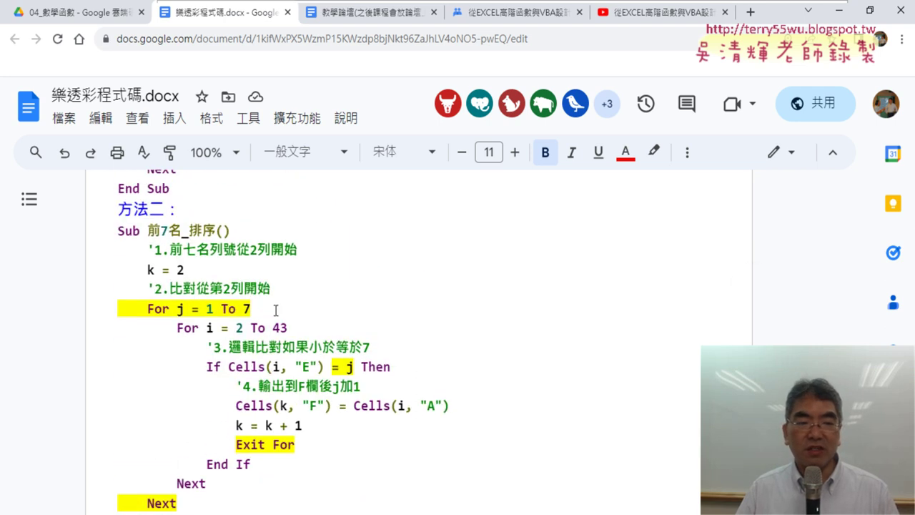
{"action": "left_click_drag", "start_coordinate": [275, 310], "coordinate": [113, 310]}
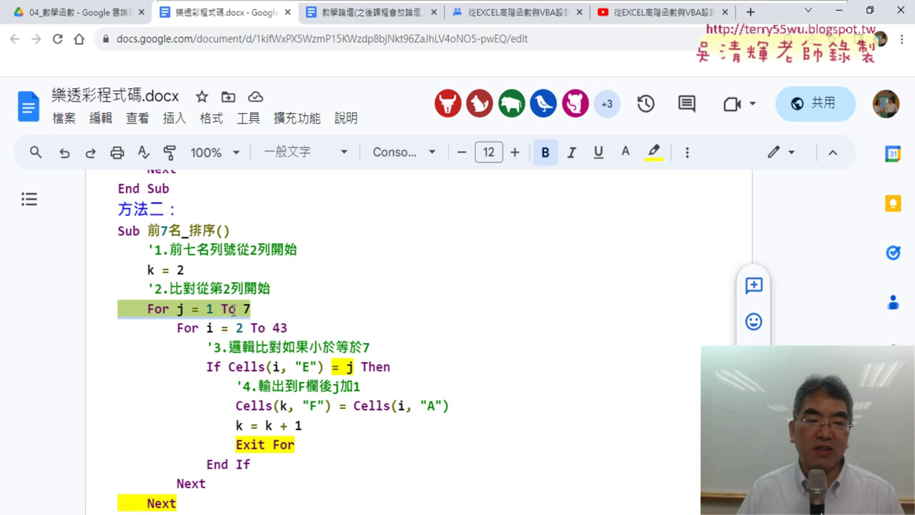
{"action": "left_click_drag", "start_coordinate": [207, 309], "coordinate": [230, 311]}
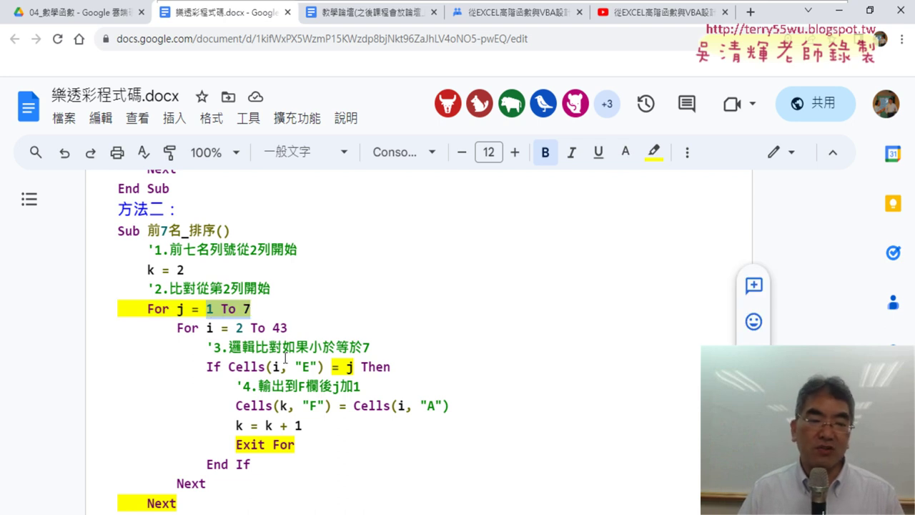
{"action": "left_click_drag", "start_coordinate": [228, 368], "coordinate": [336, 366]}
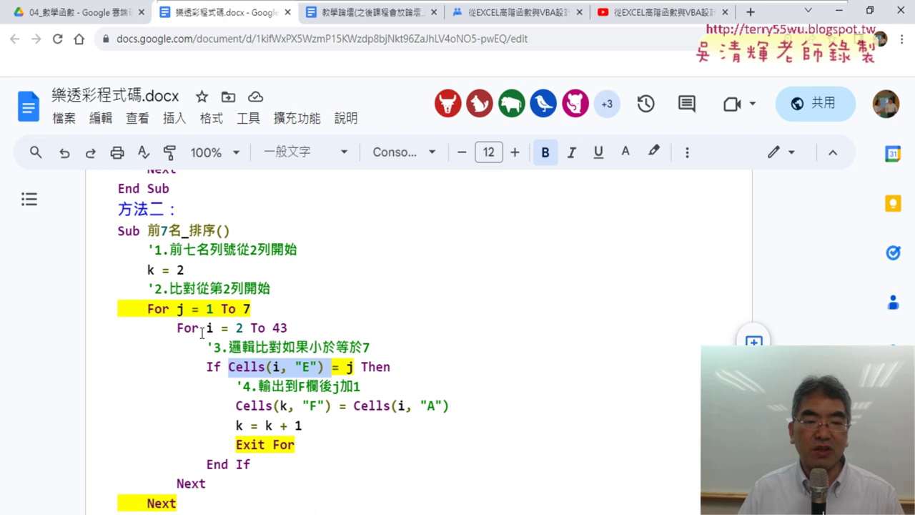
{"action": "left_click", "coordinate": [350, 368]}
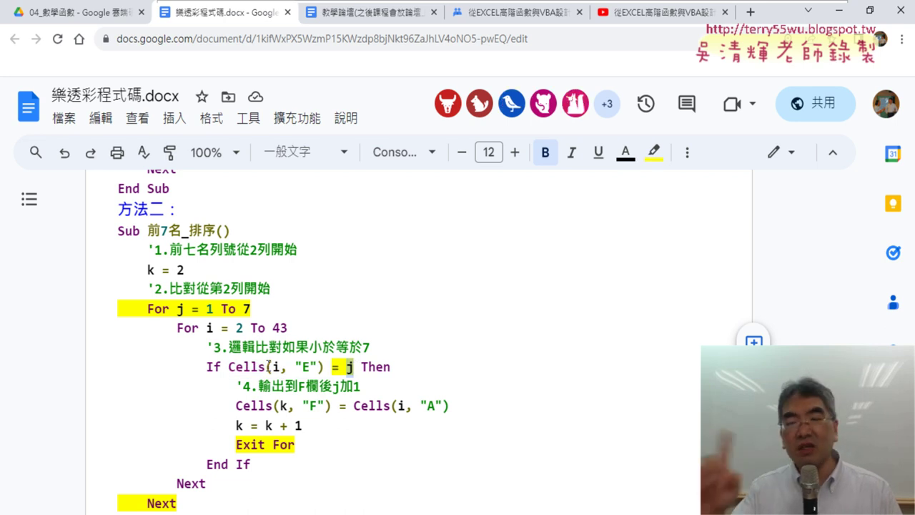
{"action": "left_click", "coordinate": [257, 405]}
{"action": "left_click_drag", "start_coordinate": [300, 446], "coordinate": [236, 445]}
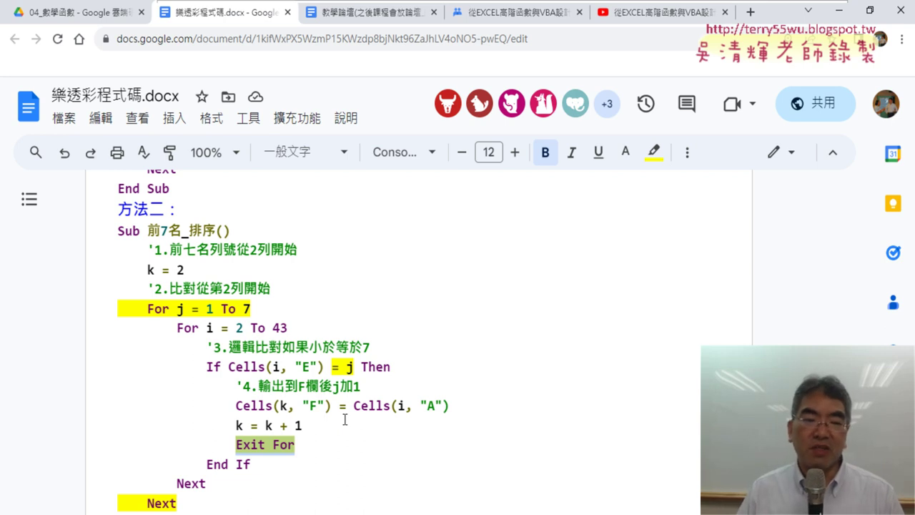
{"action": "scroll", "coordinate": [345, 420], "scroll_direction": "up", "scroll_amount": 2}
{"action": "scroll", "coordinate": [344, 420], "scroll_direction": "up", "scroll_amount": 1}
{"action": "scroll", "coordinate": [344, 419], "scroll_direction": "down", "scroll_amount": 1}
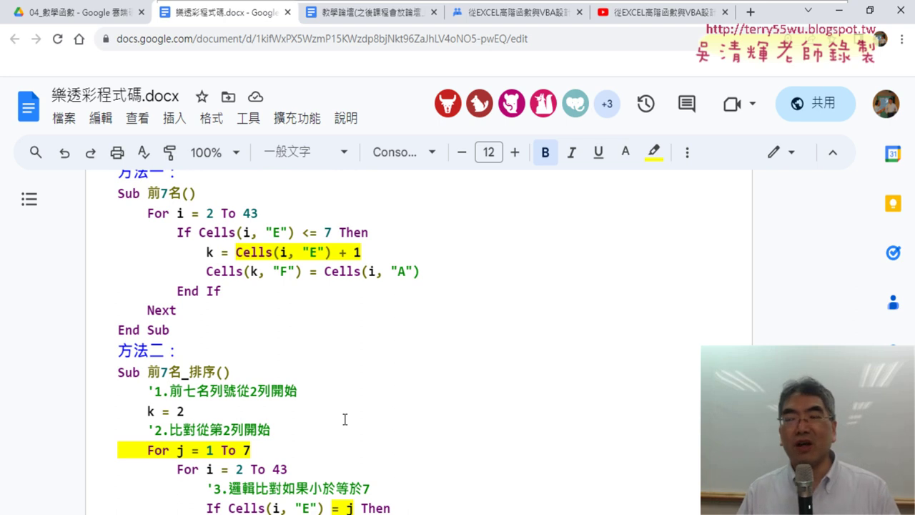
{"action": "scroll", "coordinate": [421, 420], "scroll_direction": "down", "scroll_amount": 2}
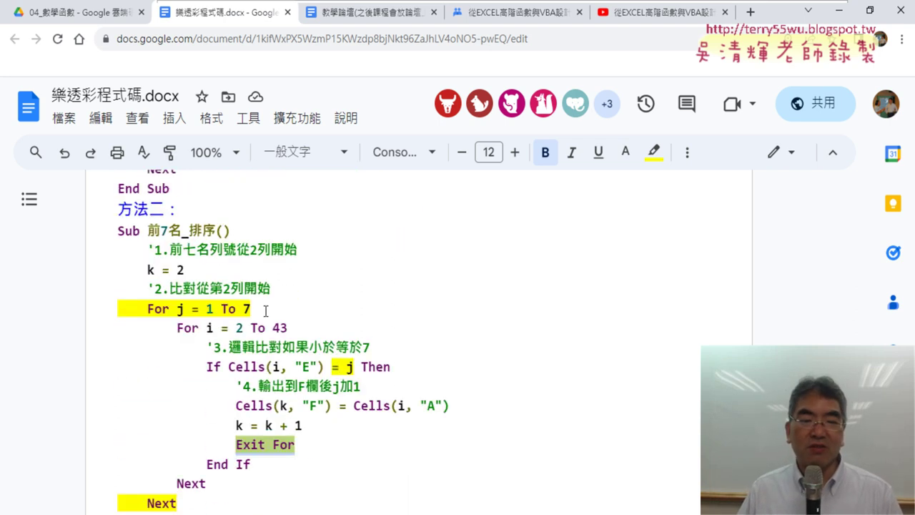
{"action": "left_click_drag", "start_coordinate": [266, 311], "coordinate": [116, 309]}
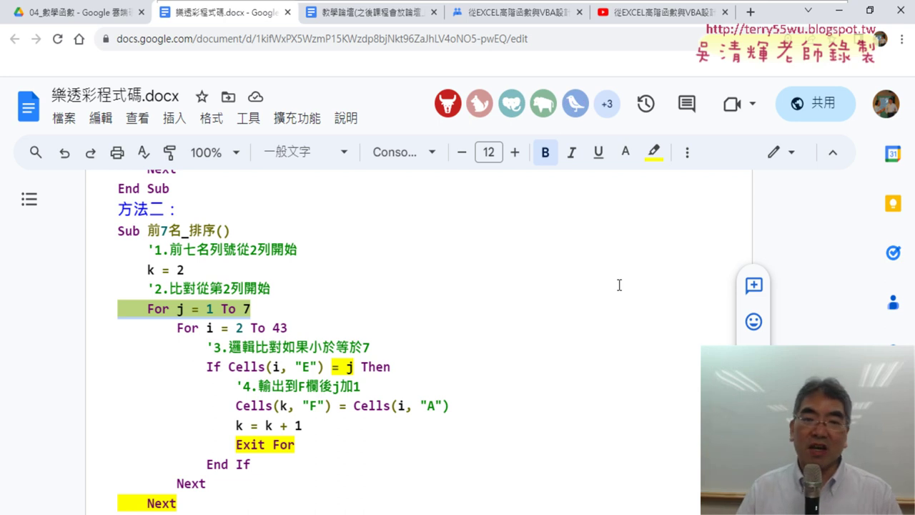
{"action": "scroll", "coordinate": [434, 355], "scroll_direction": "up", "scroll_amount": 2}
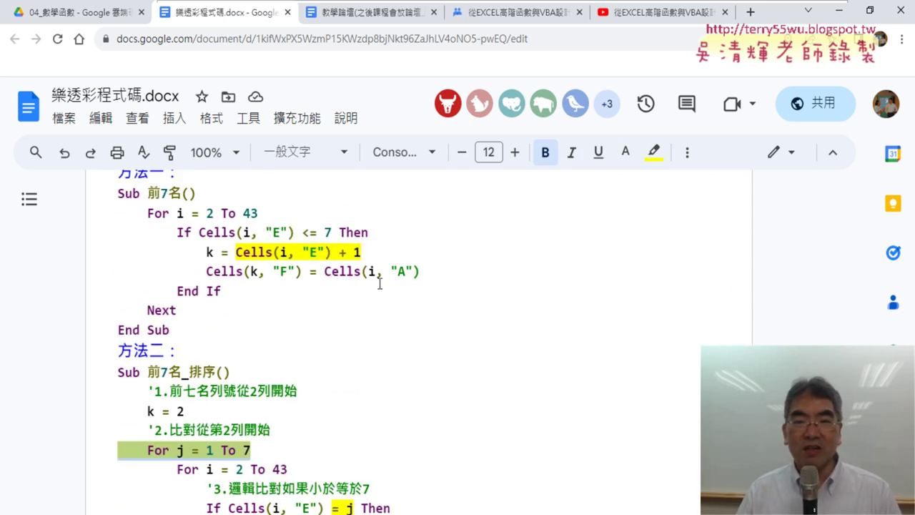
{"action": "scroll", "coordinate": [280, 265], "scroll_direction": "down", "scroll_amount": 3}
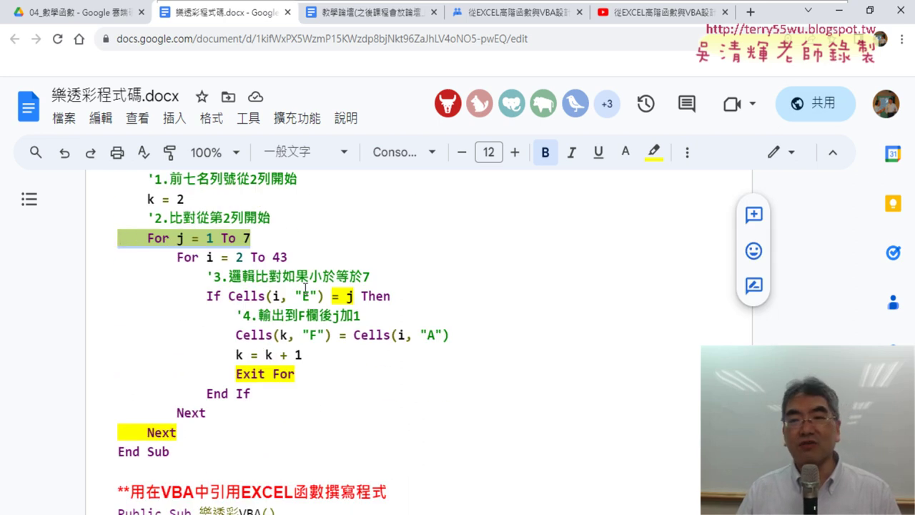
Step: Run the 前7名 macro from the VBA editor
{"action": "left_click", "coordinate": [839, 12]}
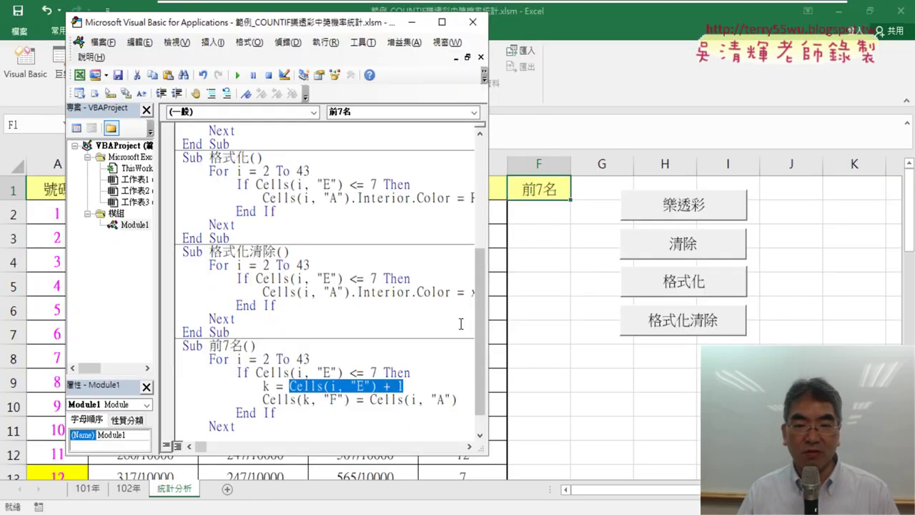
{"action": "left_click", "coordinate": [372, 387]}
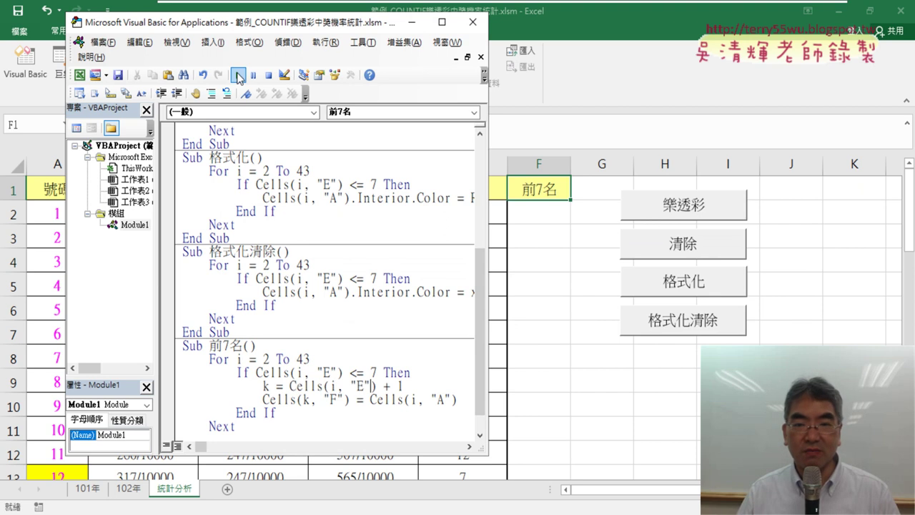
{"action": "left_click", "coordinate": [238, 75]}
Step: Verify column F lists 34, 21, 28, 39, 27, 33, 12, with 34 ranked 1
{"action": "left_click", "coordinate": [558, 214]}
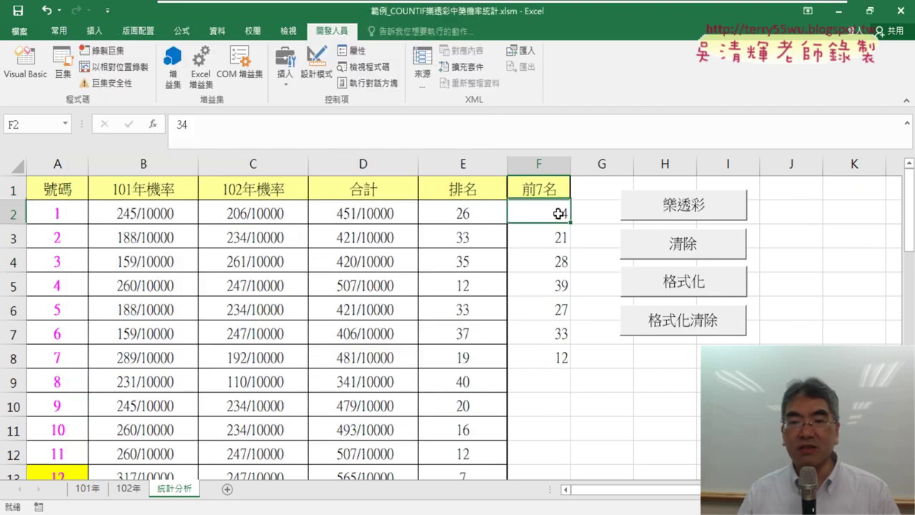
{"action": "left_click", "coordinate": [560, 230]}
{"action": "scroll", "coordinate": [115, 316], "scroll_direction": "down", "scroll_amount": 3}
{"action": "scroll", "coordinate": [107, 321], "scroll_direction": "down", "scroll_amount": 2}
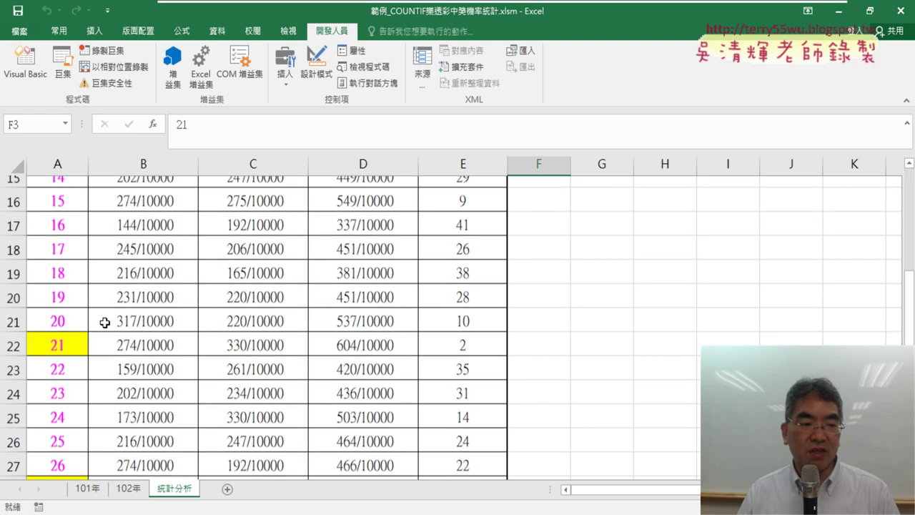
{"action": "scroll", "coordinate": [106, 321], "scroll_direction": "down", "scroll_amount": 2}
{"action": "scroll", "coordinate": [104, 323], "scroll_direction": "down", "scroll_amount": 2}
{"action": "left_click", "coordinate": [66, 357]}
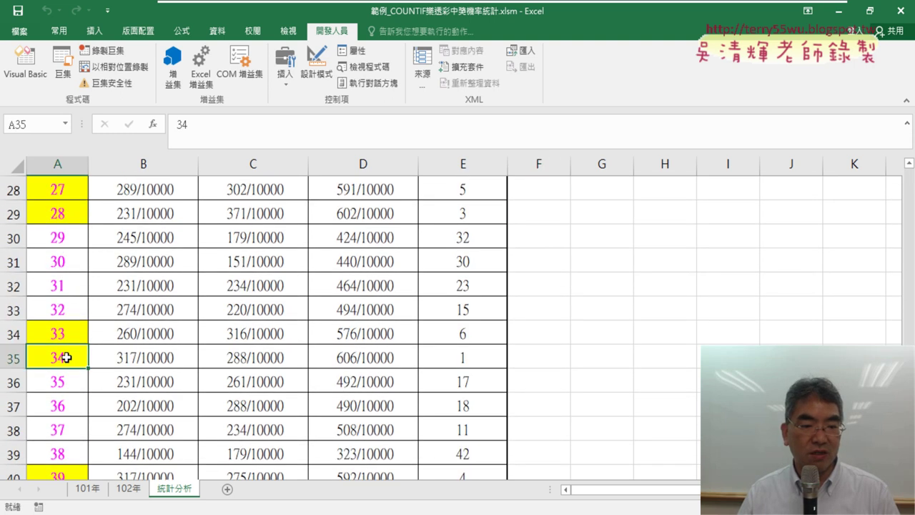
{"action": "left_click", "coordinate": [470, 359]}
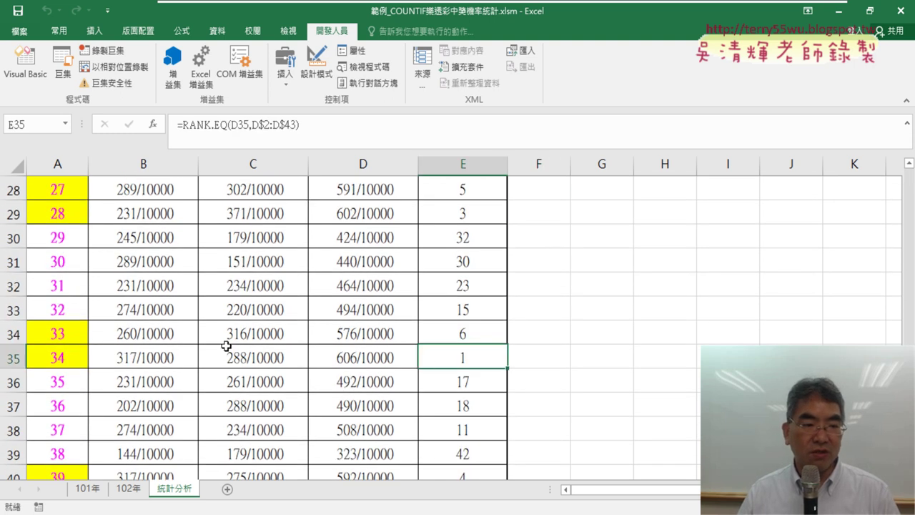
{"action": "scroll", "coordinate": [225, 286], "scroll_direction": "up", "scroll_amount": 2}
{"action": "scroll", "coordinate": [112, 300], "scroll_direction": "up", "scroll_amount": 1}
{"action": "left_click", "coordinate": [63, 261]}
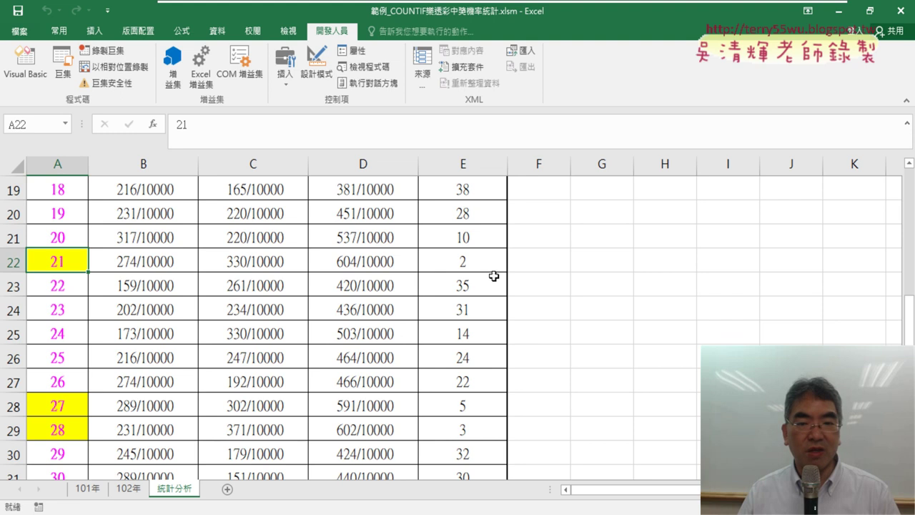
{"action": "left_click", "coordinate": [478, 256]}
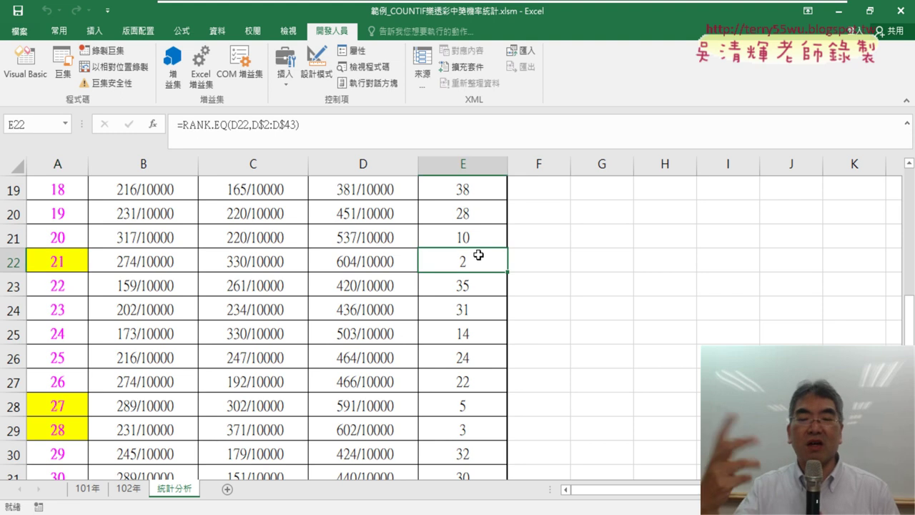
{"action": "scroll", "coordinate": [472, 243], "scroll_direction": "up", "scroll_amount": 6}
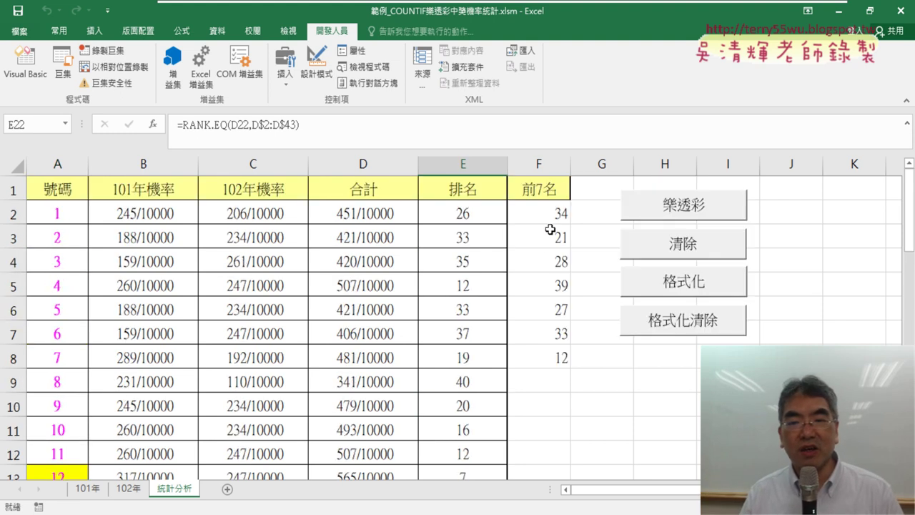
{"action": "left_click_drag", "start_coordinate": [551, 218], "coordinate": [552, 357]}
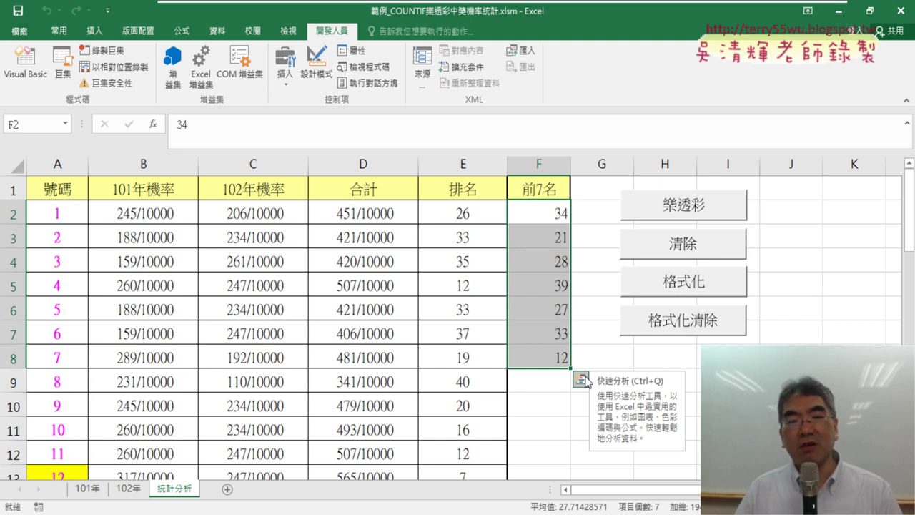
Step: Clear F2:F8, reopen and widen the editor, and delete the k = Cells(i, "E") + 1 line
{"action": "key", "text": "Delete"}
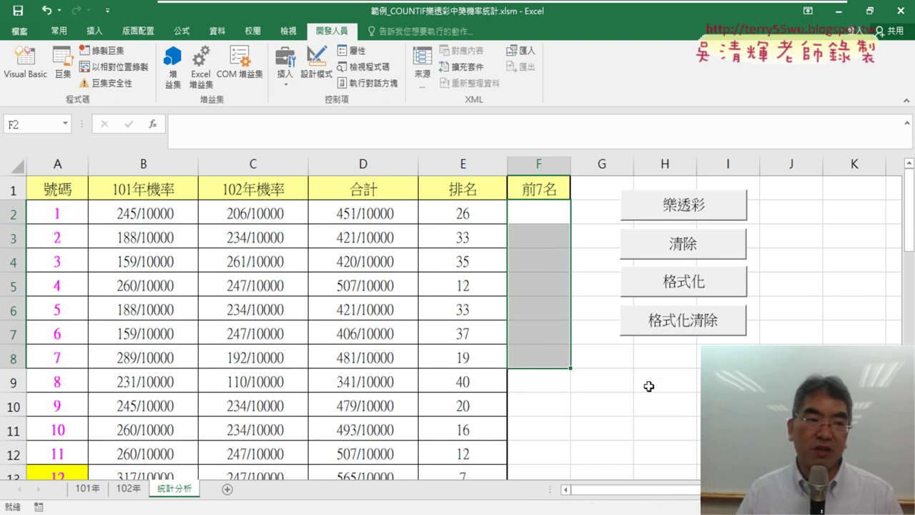
{"action": "left_click", "coordinate": [25, 63]}
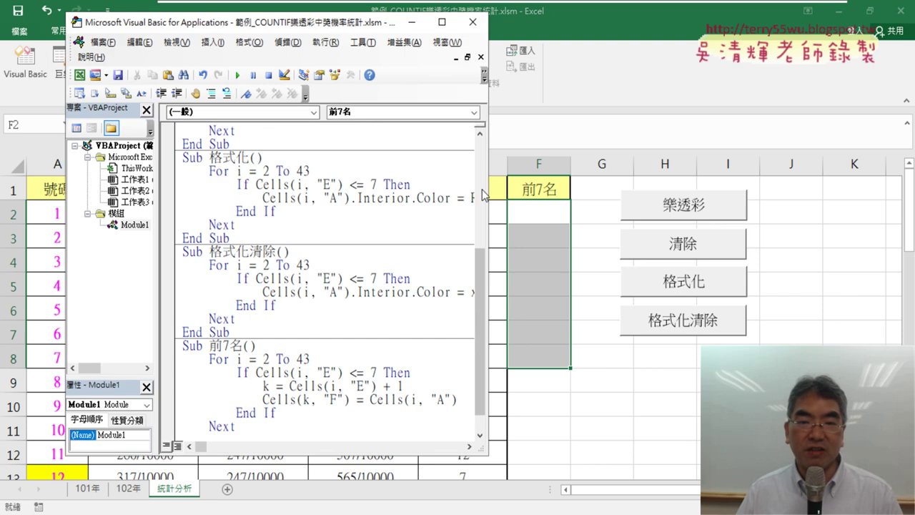
{"action": "left_click_drag", "start_coordinate": [490, 194], "coordinate": [788, 194]}
{"action": "scroll", "coordinate": [564, 341], "scroll_direction": "down", "scroll_amount": 1}
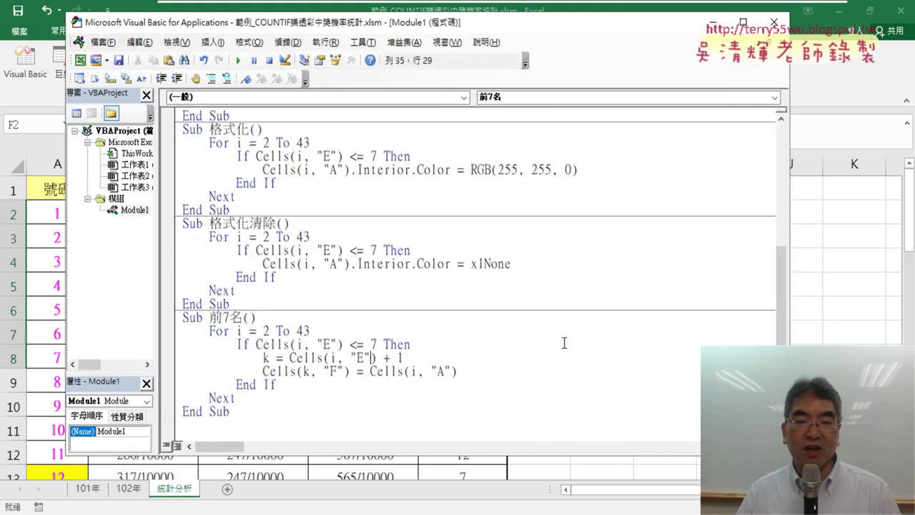
{"action": "key", "text": "BackSpace"}
{"action": "key", "text": "BackSpace"}
{"action": "key", "text": "BackSpace"}
{"action": "type", "text": "k = 2"}
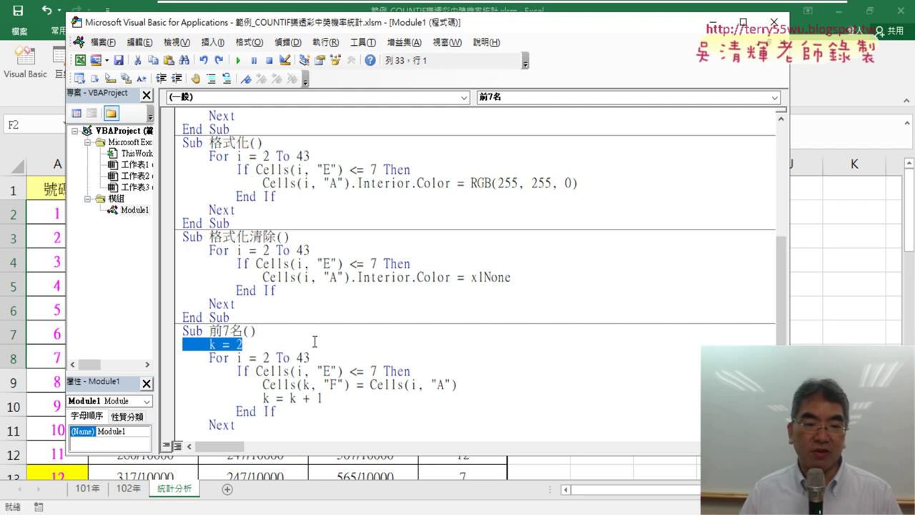
Step: Add an empty For j = 1 To 7 … Next loop after k = 2
{"action": "scroll", "coordinate": [314, 342], "scroll_direction": "down", "scroll_amount": 1}
{"action": "left_click", "coordinate": [272, 322]}
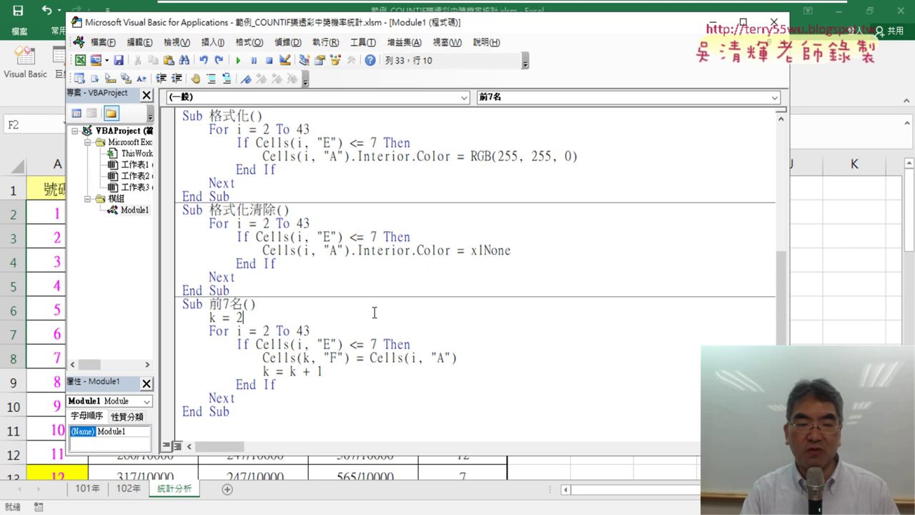
{"action": "key", "text": "Return"}
{"action": "key", "text": "Return"}
{"action": "key", "text": "Up"}
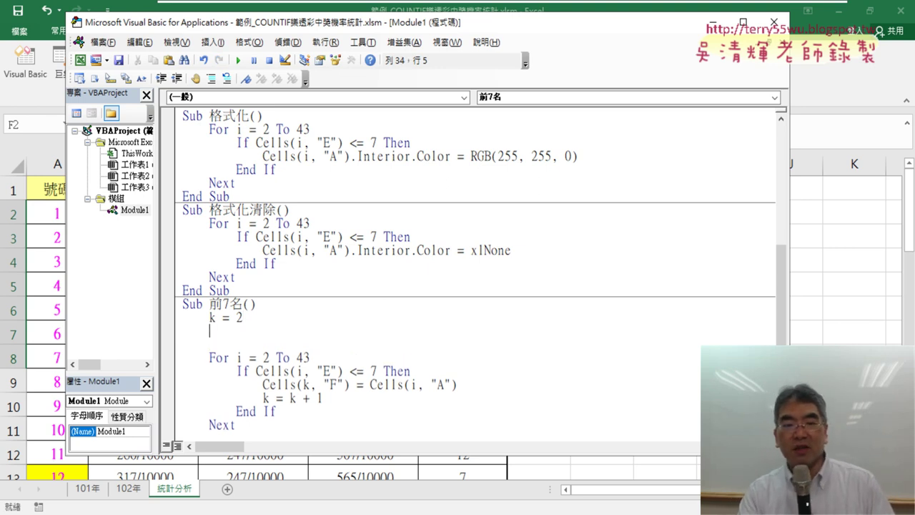
{"action": "key", "text": "Return"}
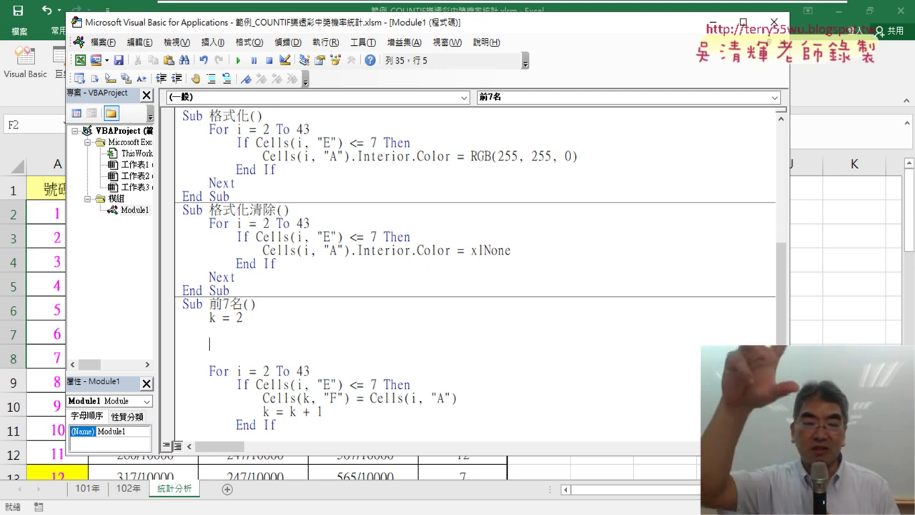
{"action": "type", "text": "f"}
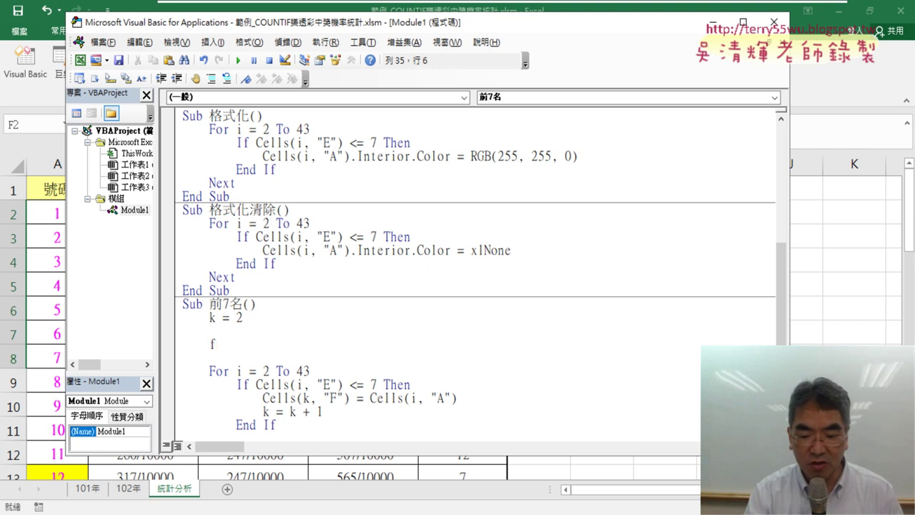
{"action": "type", "text": "or j=1 to"}
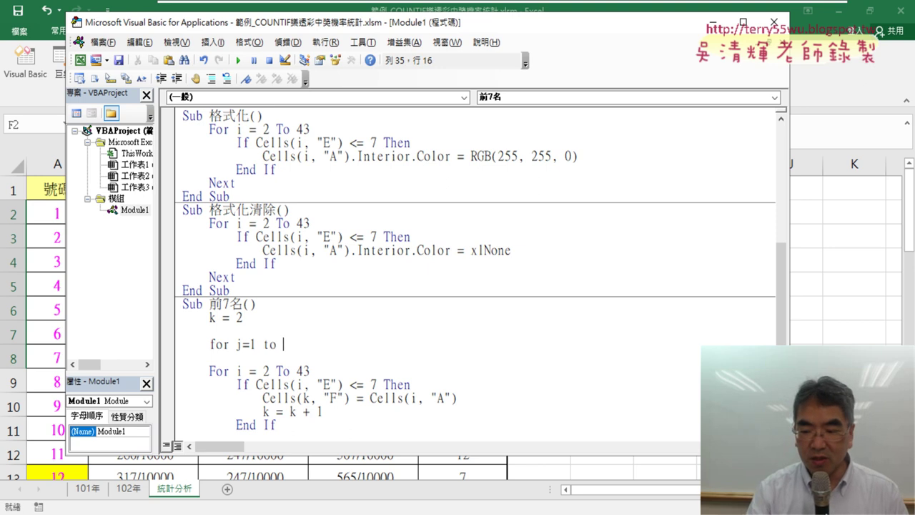
{"action": "type", "text": " 7"}
{"action": "key", "text": "Return"}
{"action": "key", "text": "Return"}
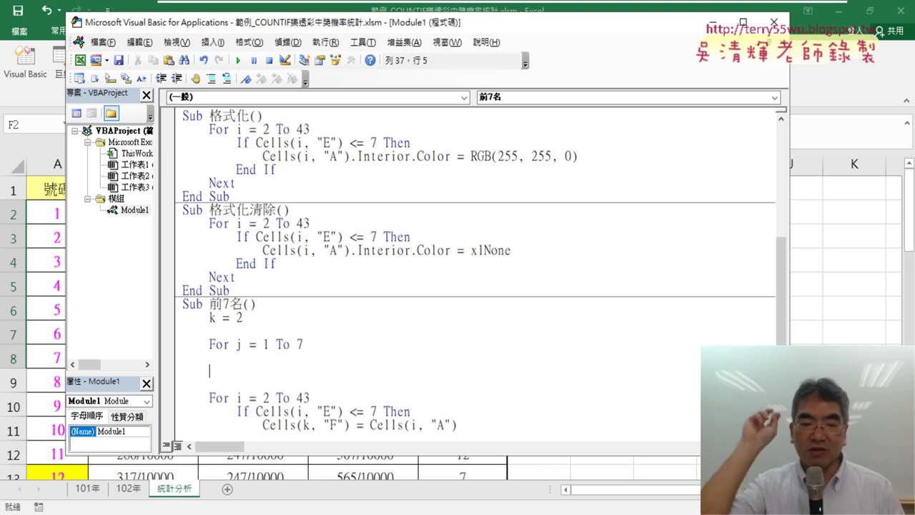
{"action": "type", "text": "ne"}
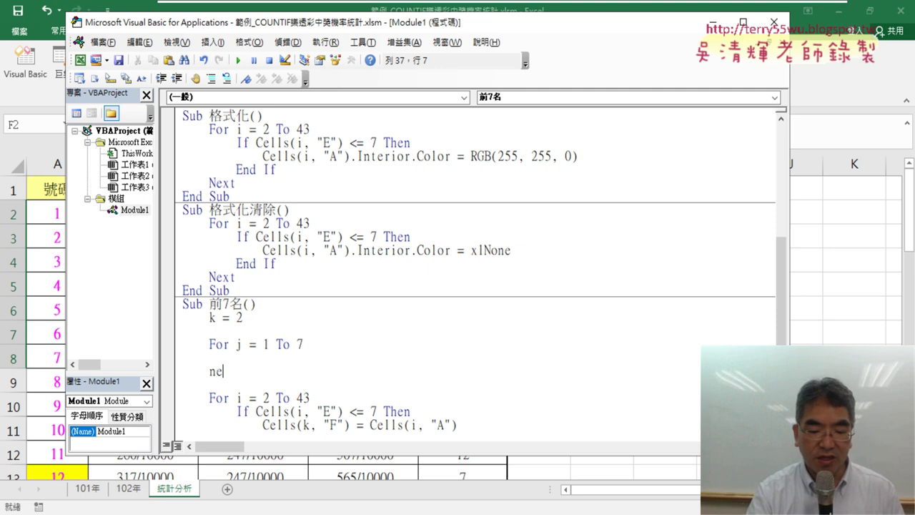
{"action": "type", "text": "xt"}
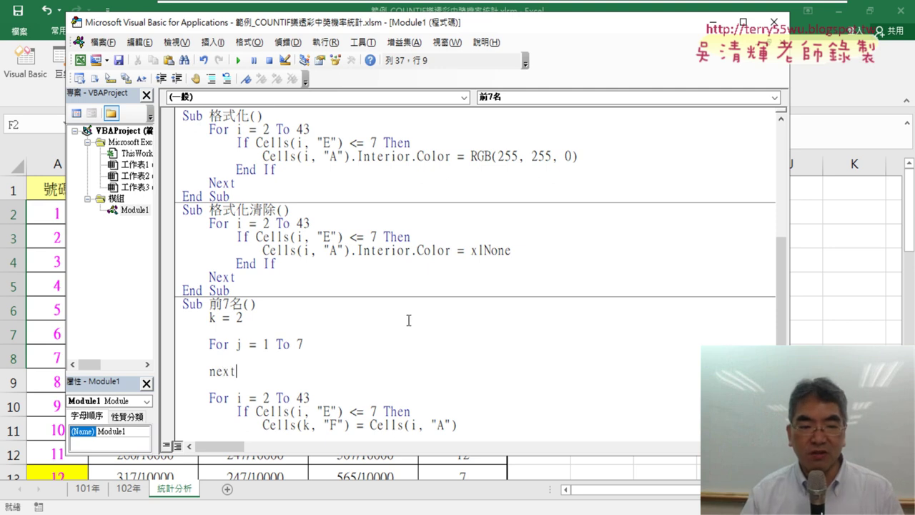
Step: Move the For i = 2 To 43 block inside the j loop and indent it one level
{"action": "scroll", "coordinate": [408, 320], "scroll_direction": "down", "scroll_amount": 2}
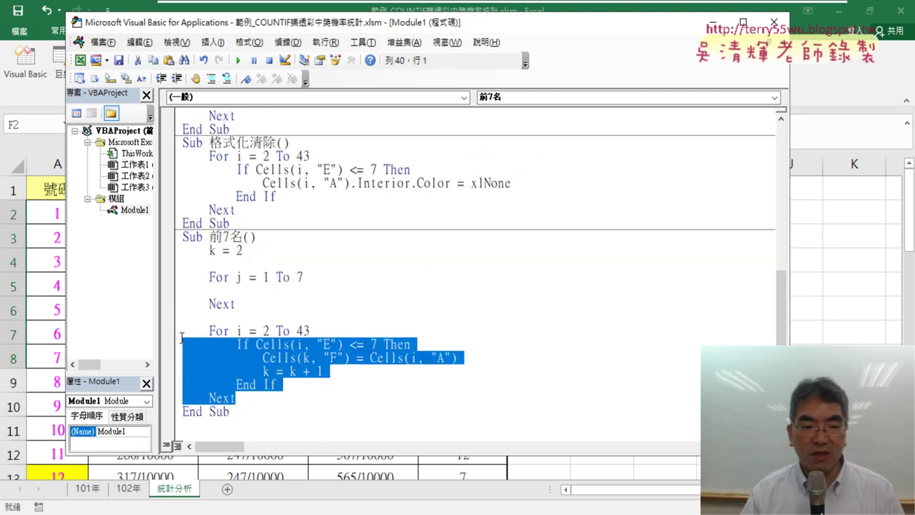
{"action": "left_click_drag", "start_coordinate": [244, 399], "coordinate": [183, 331]}
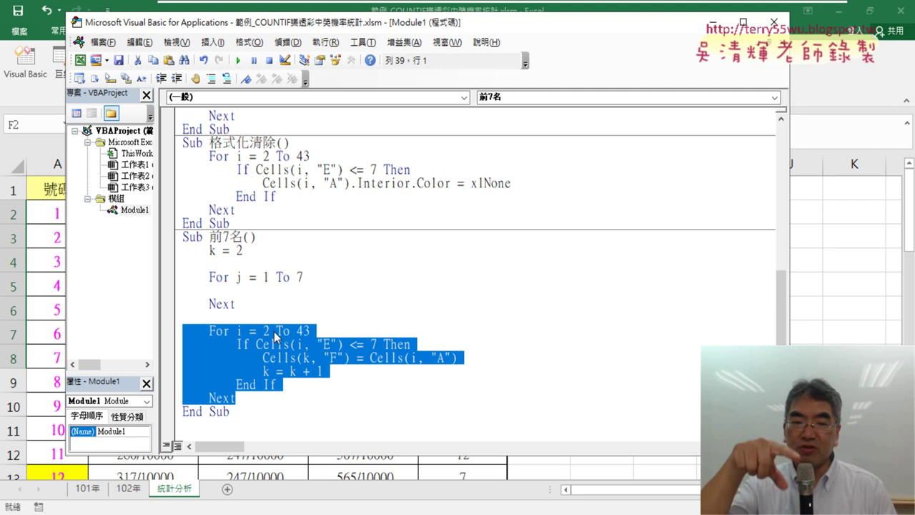
{"action": "mouse_move", "coordinate": [274, 331]}
{"action": "left_mouse_down"}
{"action": "mouse_move", "coordinate": [189, 326]}
{"action": "mouse_move", "coordinate": [184, 296]}
{"action": "left_mouse_up"}
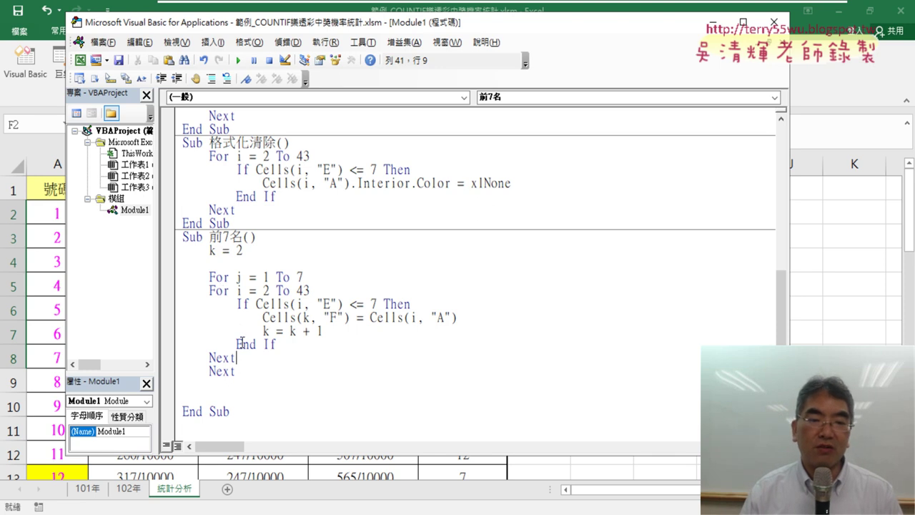
{"action": "left_click_drag", "start_coordinate": [246, 356], "coordinate": [181, 290]}
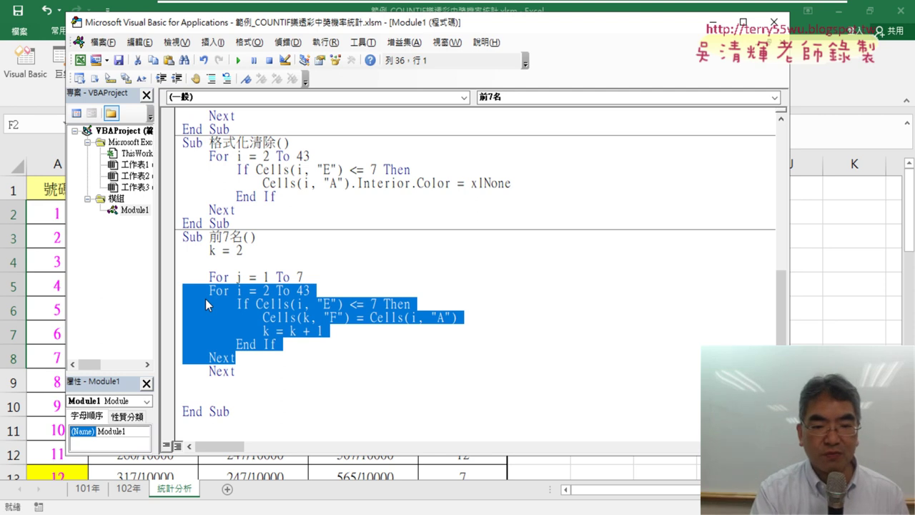
{"action": "key", "text": "Tab"}
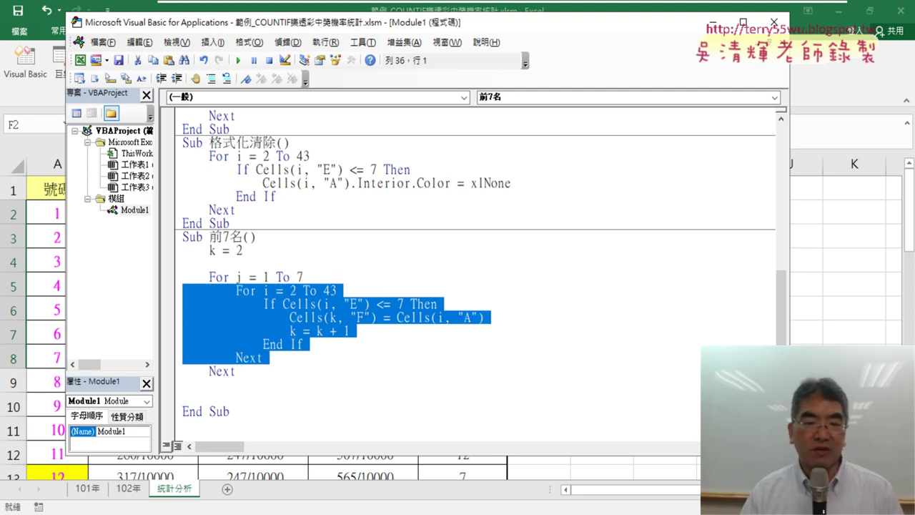
{"action": "left_click", "coordinate": [452, 316]}
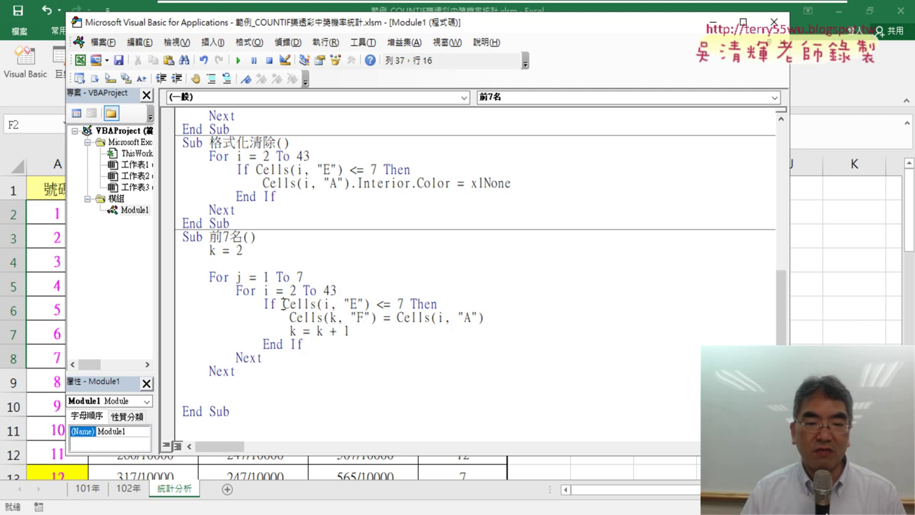
Step: Rewrite the If line to read If Cells(i, "E") = j Then
{"action": "left_click_drag", "start_coordinate": [283, 303], "coordinate": [393, 304]}
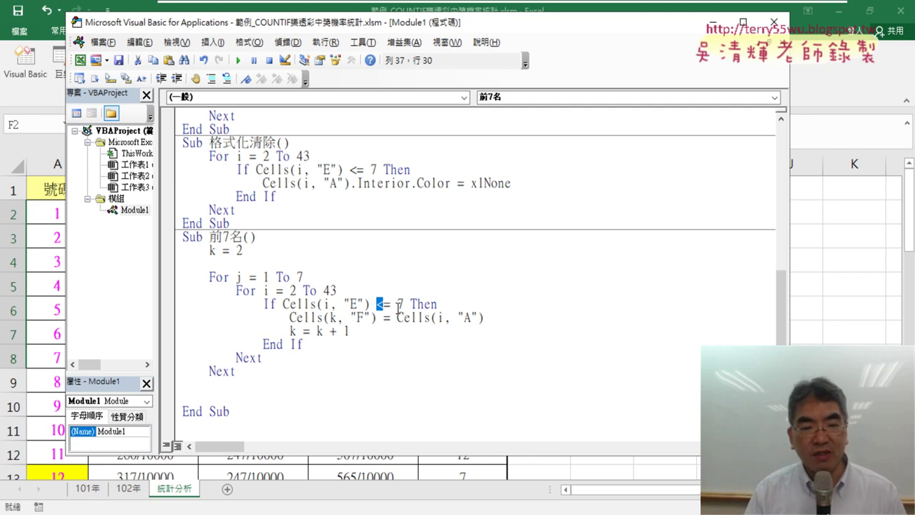
{"action": "left_click_drag", "start_coordinate": [283, 304], "coordinate": [383, 305]}
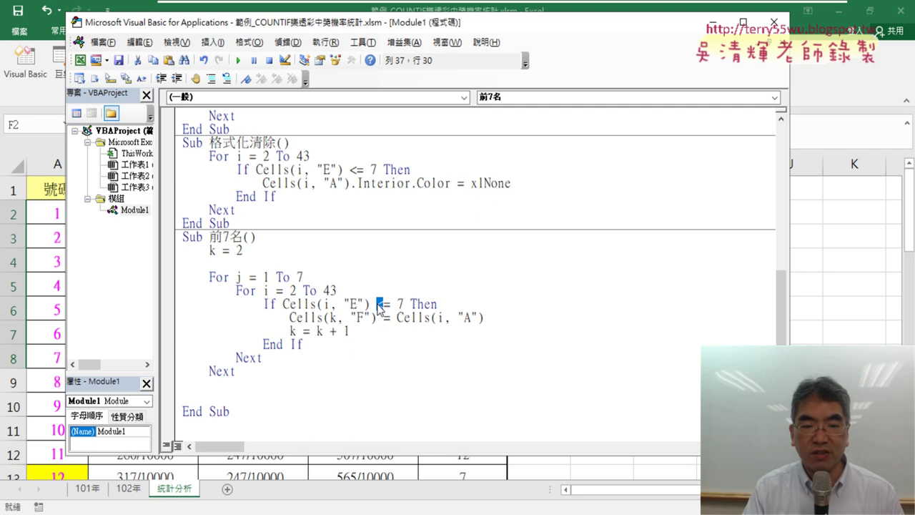
{"action": "key", "text": "Delete"}
{"action": "key", "text": "Delete"}
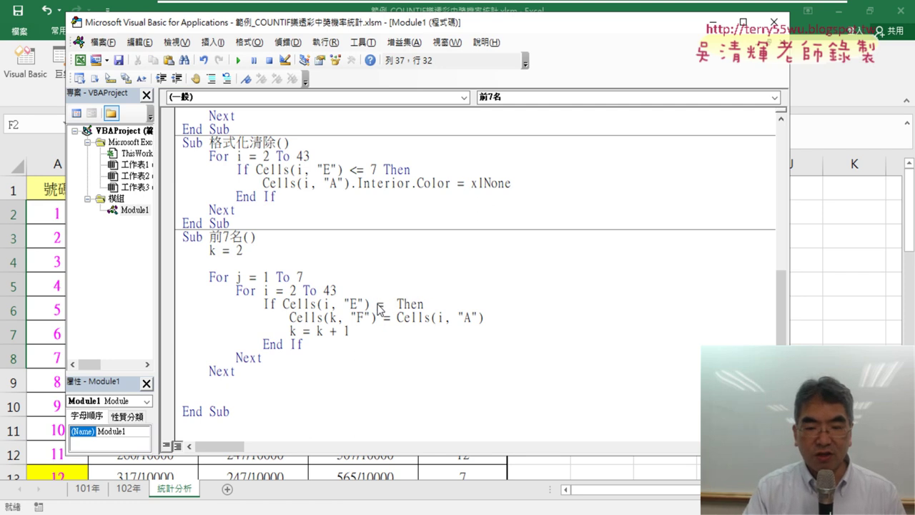
{"action": "type", "text": "j"}
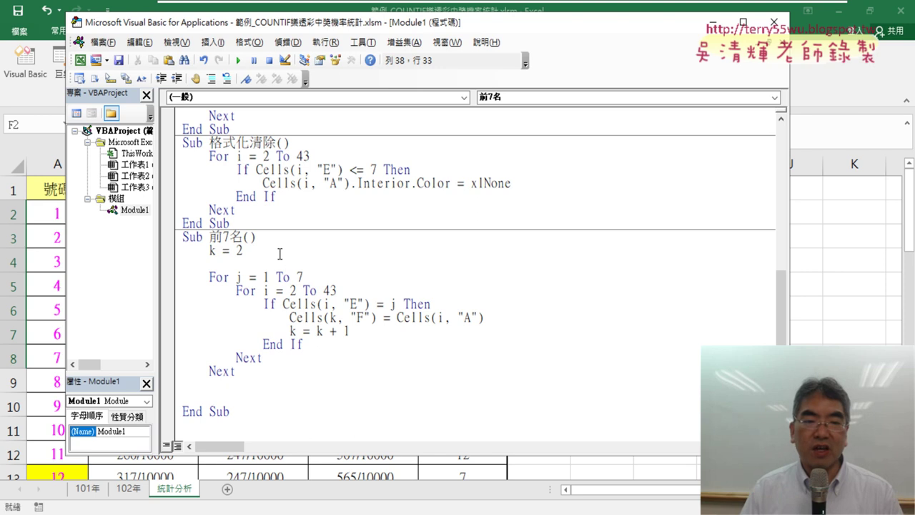
{"action": "left_click", "coordinate": [390, 334]}
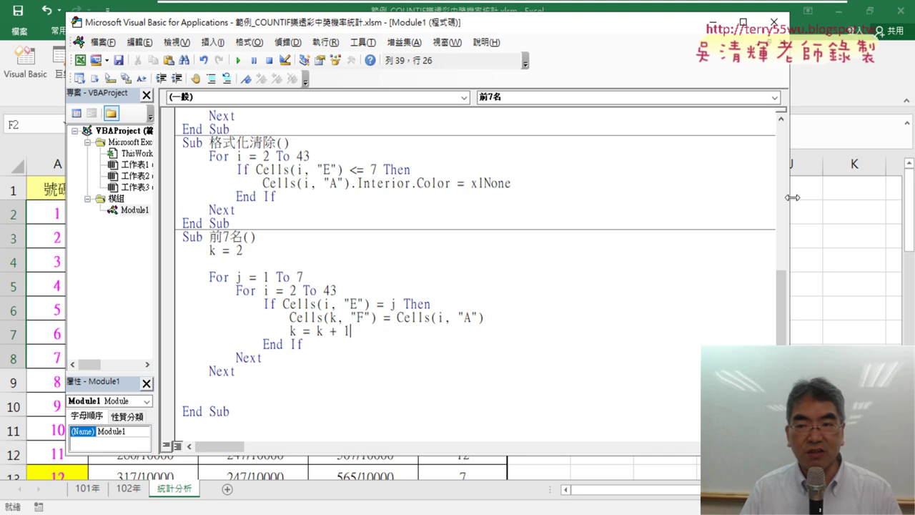
Step: Resize the code window to show columns E–F, step into 前7名 and break on For j = 1 To 7
{"action": "left_click_drag", "start_coordinate": [790, 200], "coordinate": [523, 204]}
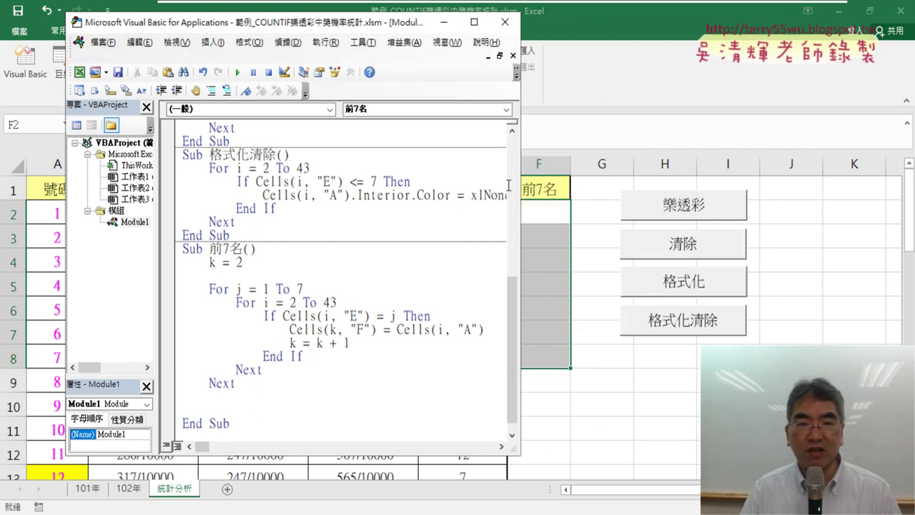
{"action": "left_click_drag", "start_coordinate": [394, 28], "coordinate": [291, 30]}
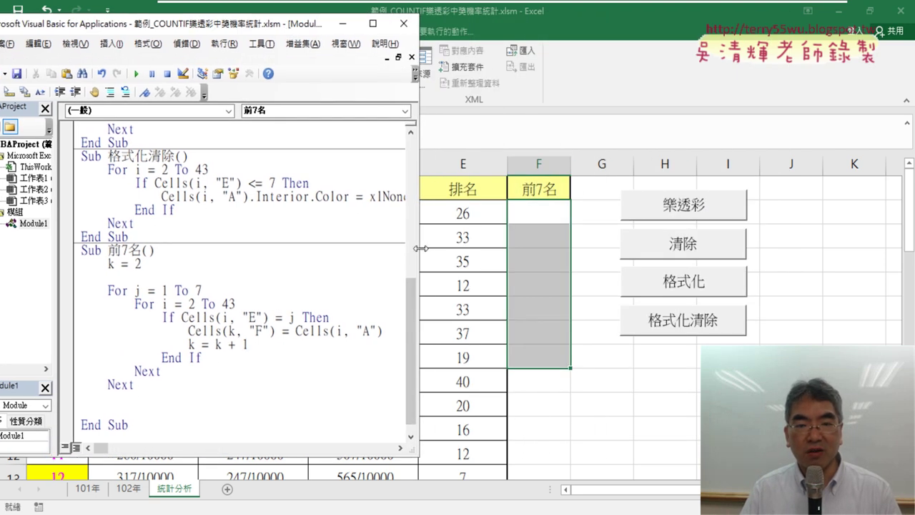
{"action": "left_click_drag", "start_coordinate": [422, 248], "coordinate": [444, 248]}
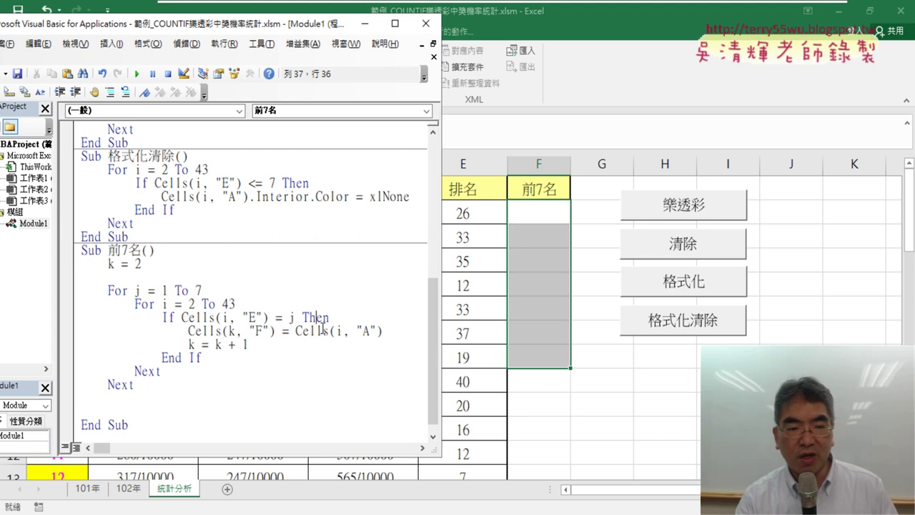
{"action": "key", "text": "F8"}
{"action": "key", "text": "F8"}
{"action": "key", "text": "F8"}
{"action": "key", "text": "F8"}
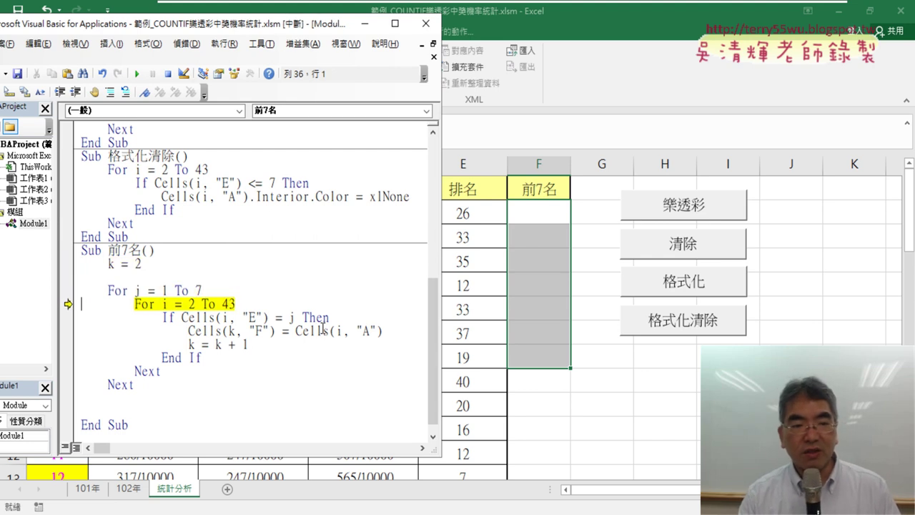
{"action": "mouse_move", "coordinate": [138, 291]}
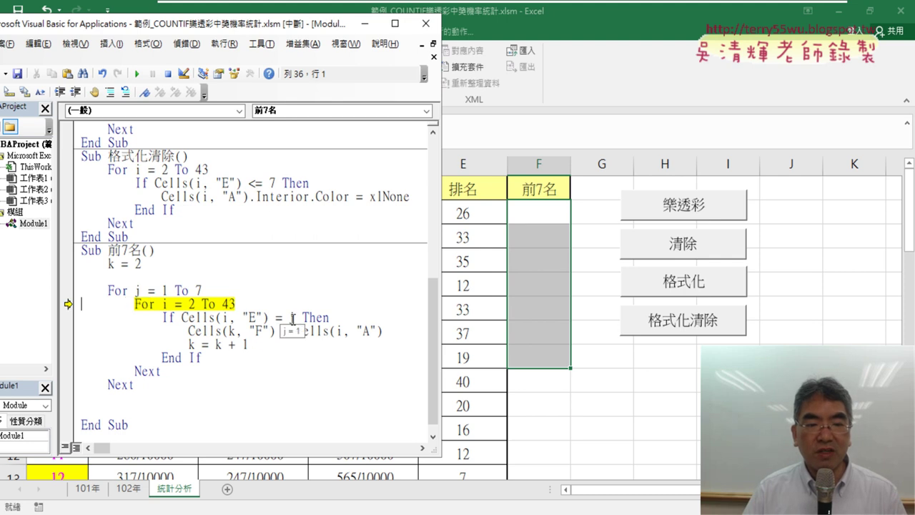
{"action": "left_click", "coordinate": [67, 291]}
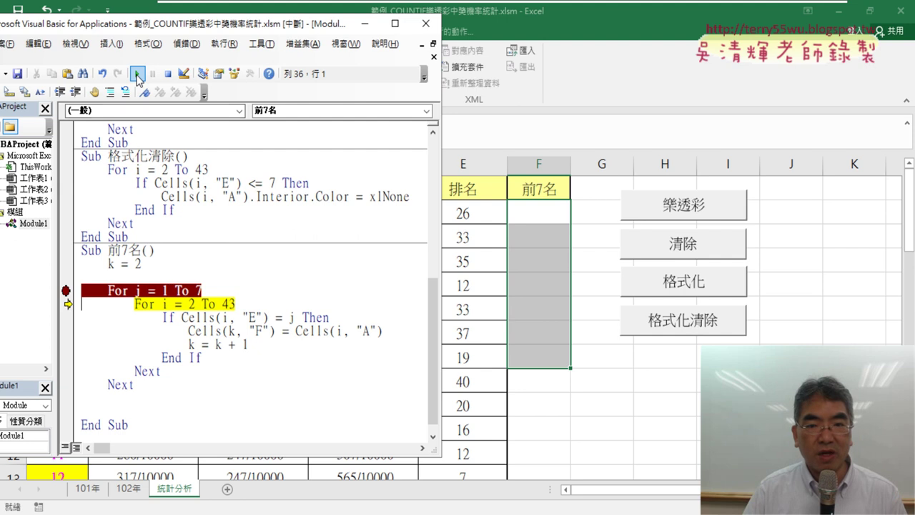
Step: Run the macro through, then move the breakpoint to the For i = 2 To 43 line
{"action": "left_click", "coordinate": [136, 74]}
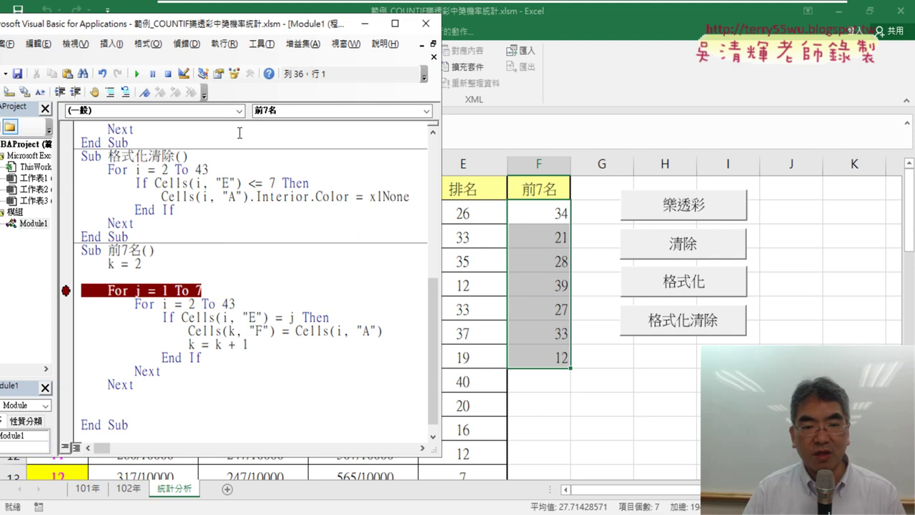
{"action": "left_click", "coordinate": [66, 291]}
{"action": "left_click", "coordinate": [66, 303]}
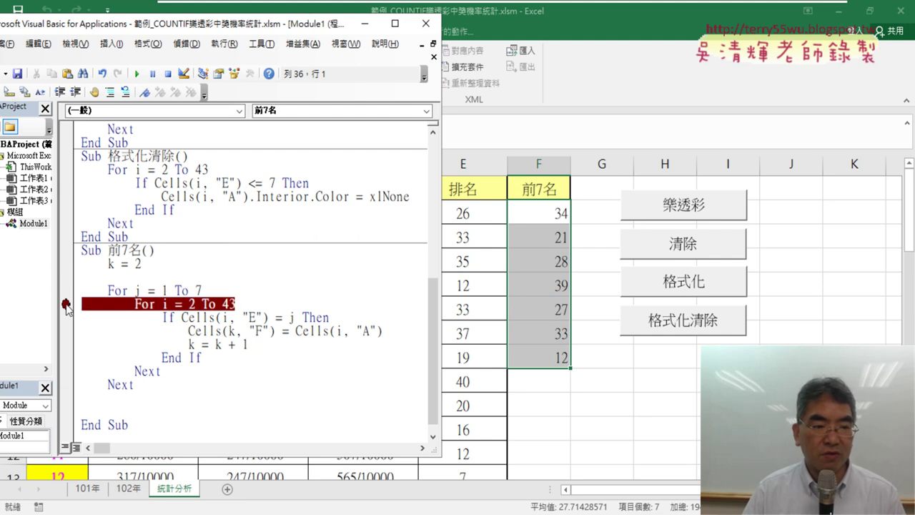
Step: Clear F2:F8 and rerun 前7名, stopping at the For i breakpoint
{"action": "left_click_drag", "start_coordinate": [543, 214], "coordinate": [554, 358]}
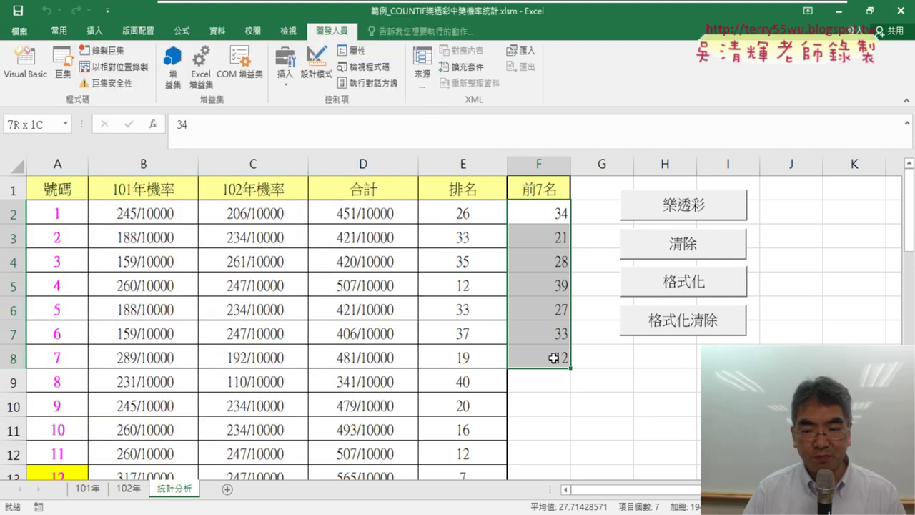
{"action": "key", "text": "Delete"}
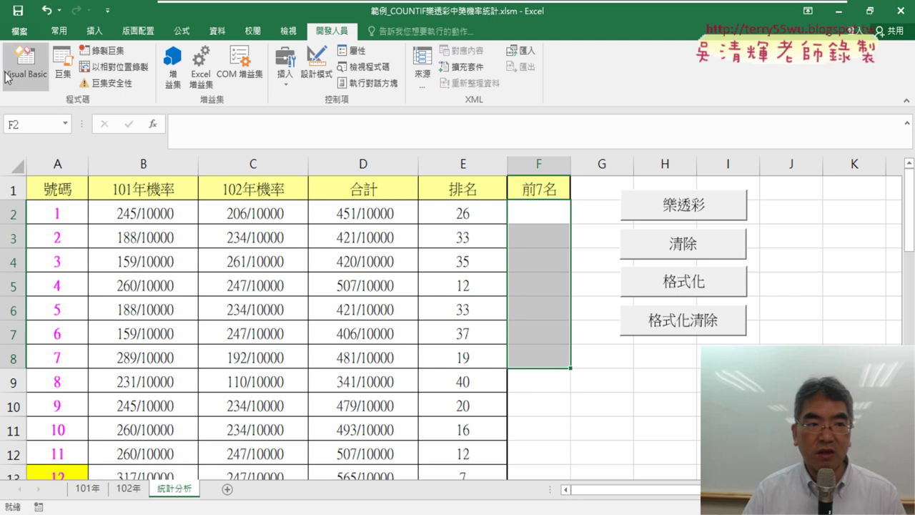
{"action": "left_click", "coordinate": [25, 63]}
{"action": "left_click", "coordinate": [137, 74]}
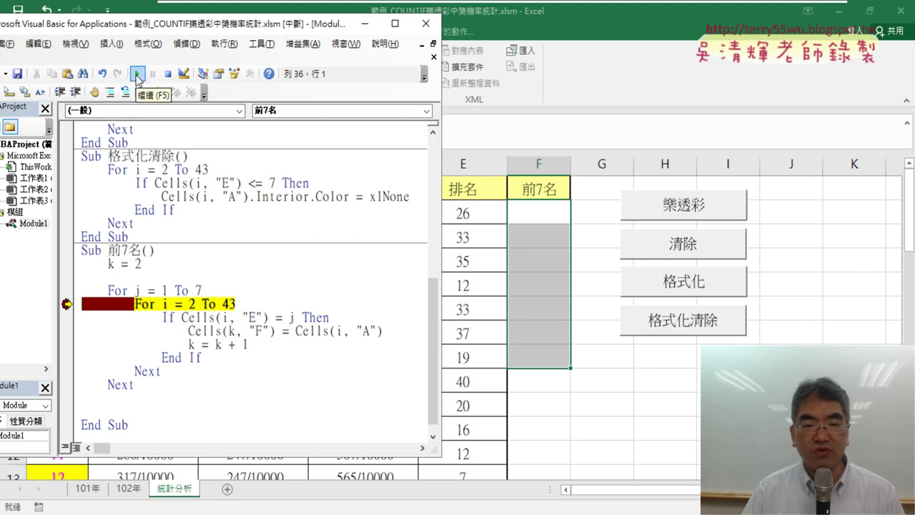
{"action": "left_click", "coordinate": [136, 74]}
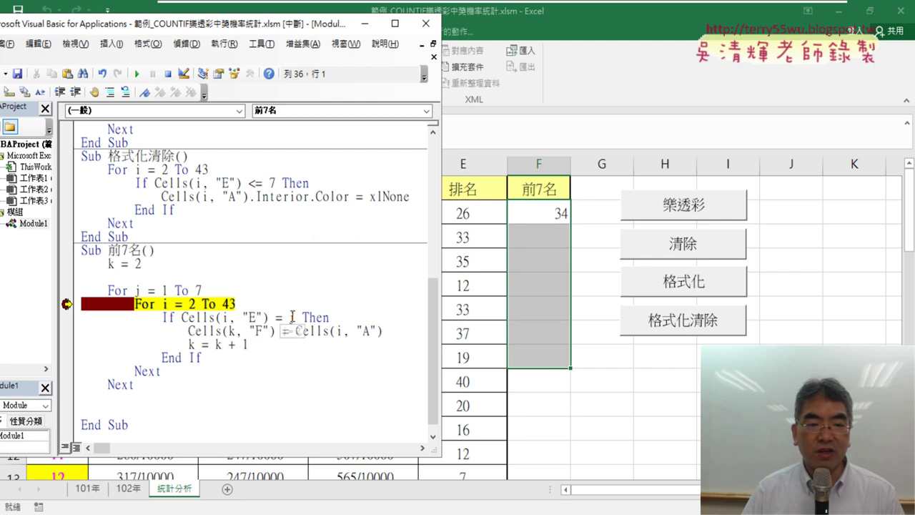
Step: Continue through the loop stops, remove the breakpoint and finish, filling F with 34, 21, 28, 39, 27, 33, 12
{"action": "mouse_move", "coordinate": [293, 317]}
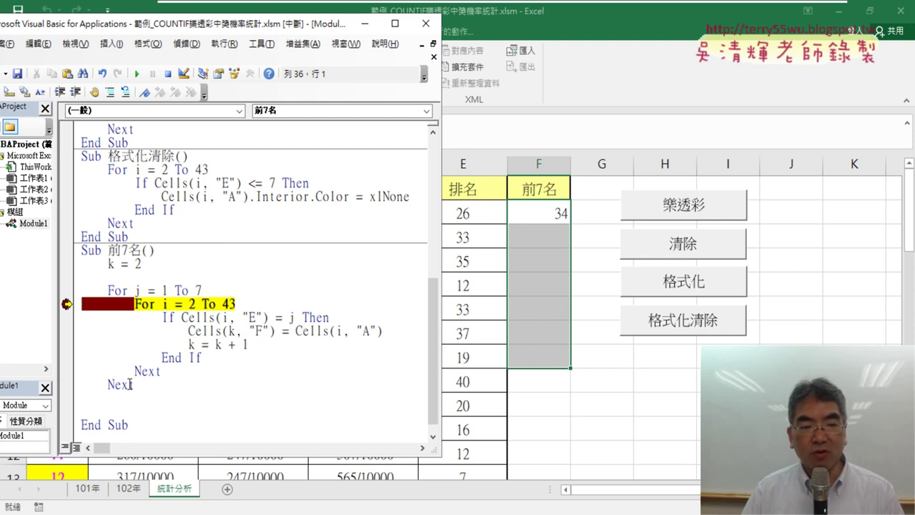
{"action": "mouse_move", "coordinate": [137, 290]}
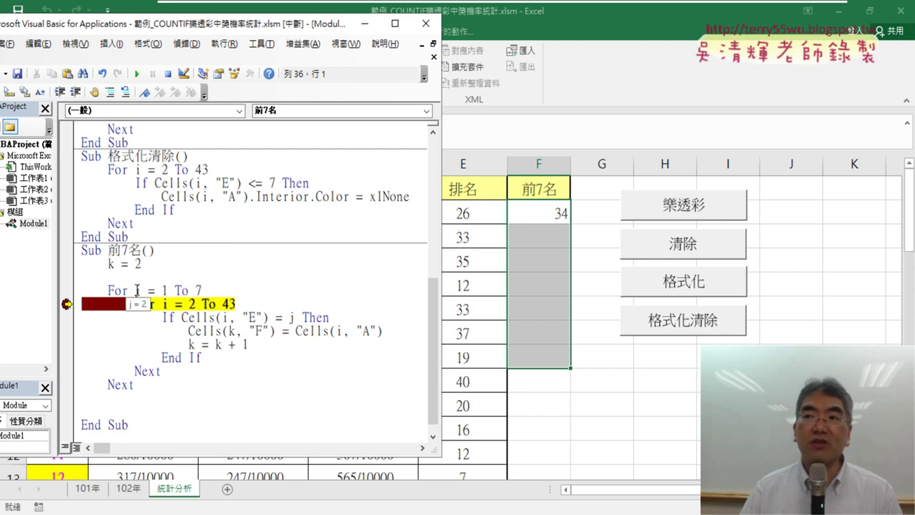
{"action": "left_click", "coordinate": [137, 74]}
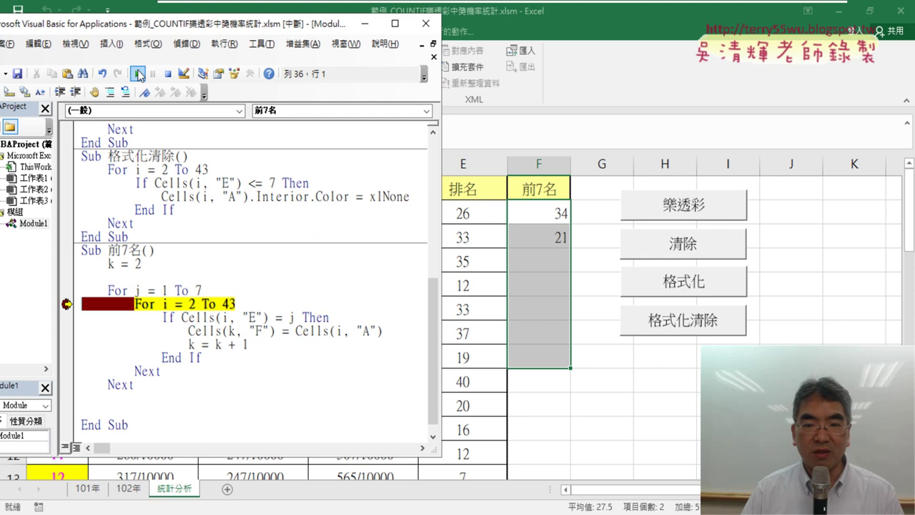
{"action": "left_click", "coordinate": [137, 74]}
{"action": "left_click", "coordinate": [137, 74]}
{"action": "left_click", "coordinate": [137, 74]}
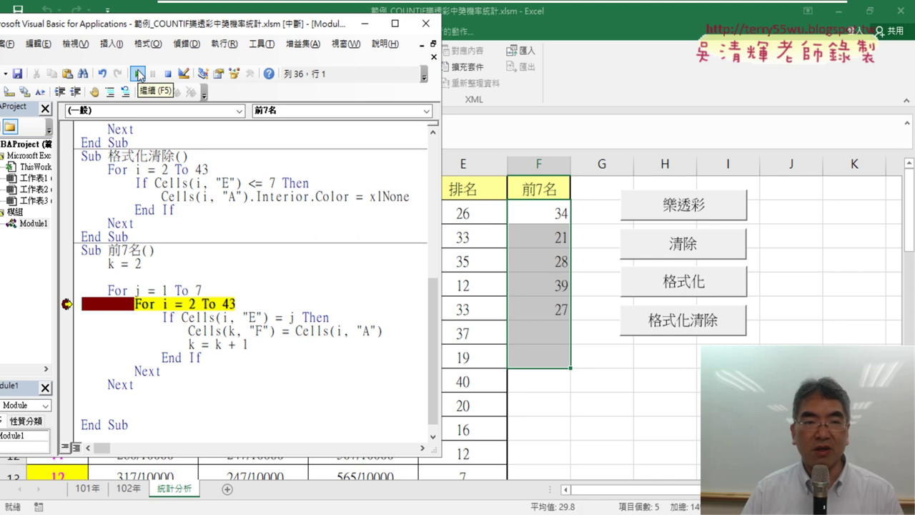
{"action": "left_click", "coordinate": [66, 304]}
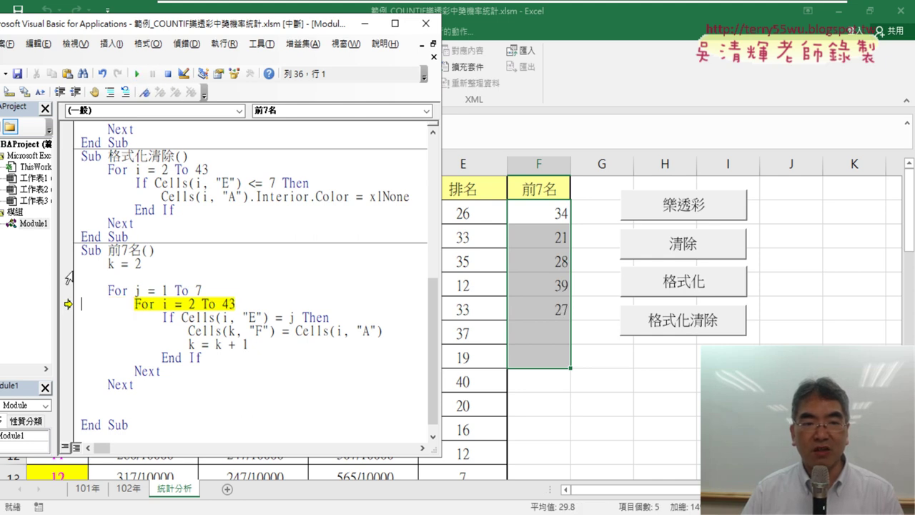
{"action": "left_click", "coordinate": [137, 74]}
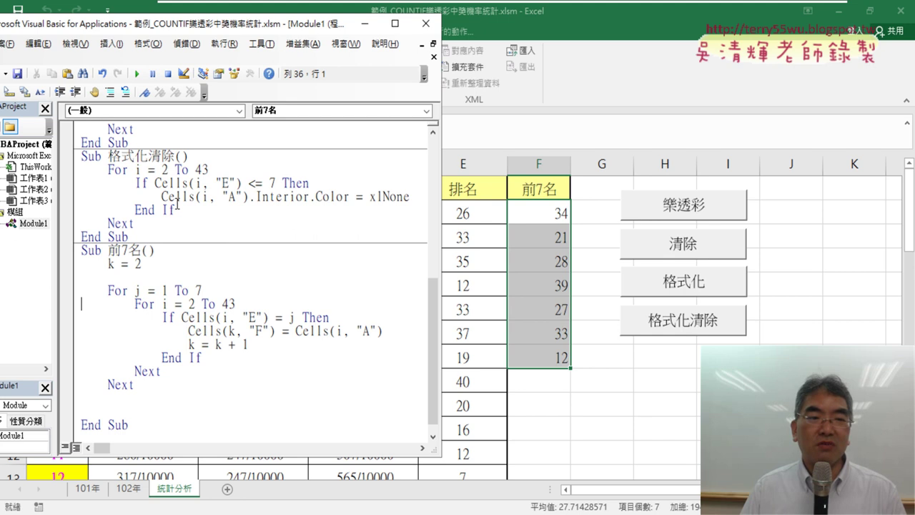
Step: Delete the blank lines after k = 2 and before End Sub, plus the trailing spaces
{"action": "left_click", "coordinate": [231, 264]}
{"action": "key", "text": "Delete"}
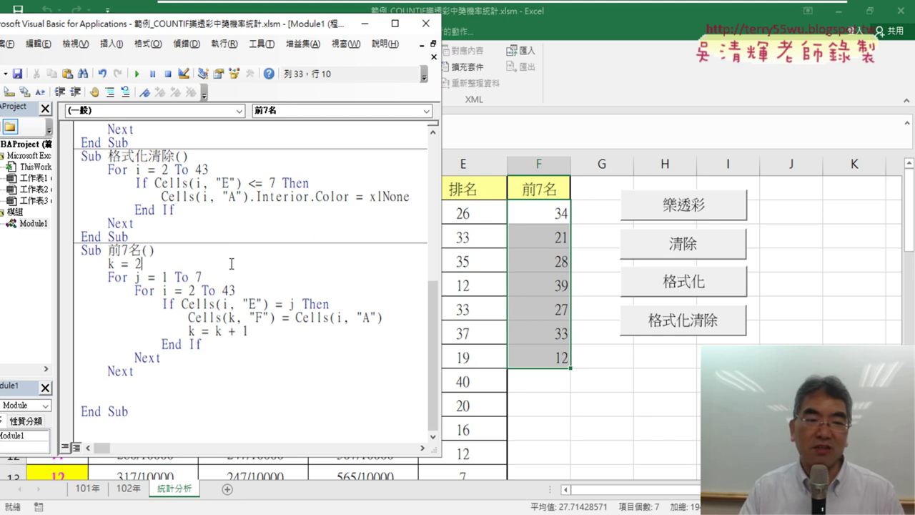
{"action": "key", "text": "Down"}
{"action": "key", "text": "Down"}
{"action": "key", "text": "Down"}
{"action": "key", "text": "Down"}
{"action": "key", "text": "Down"}
{"action": "key", "text": "Down"}
{"action": "key", "text": "Down"}
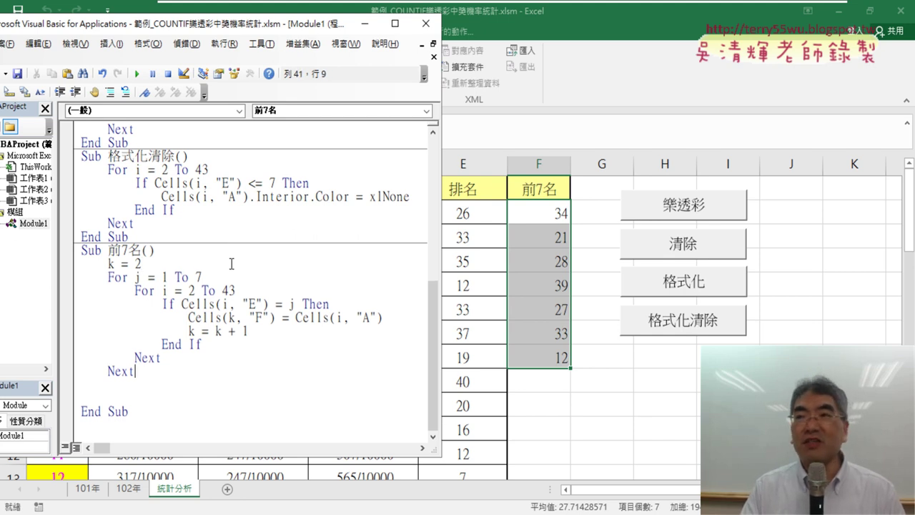
{"action": "key", "text": "Delete"}
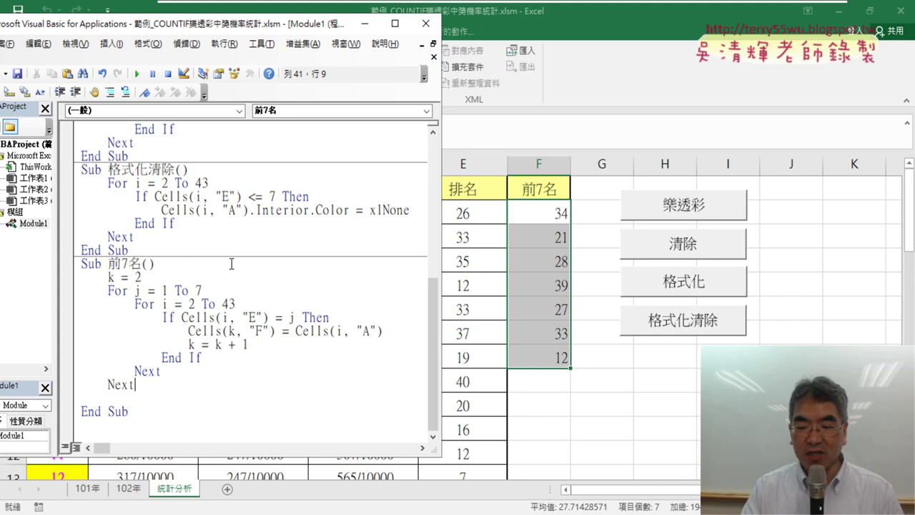
{"action": "key", "text": "shift+End"}
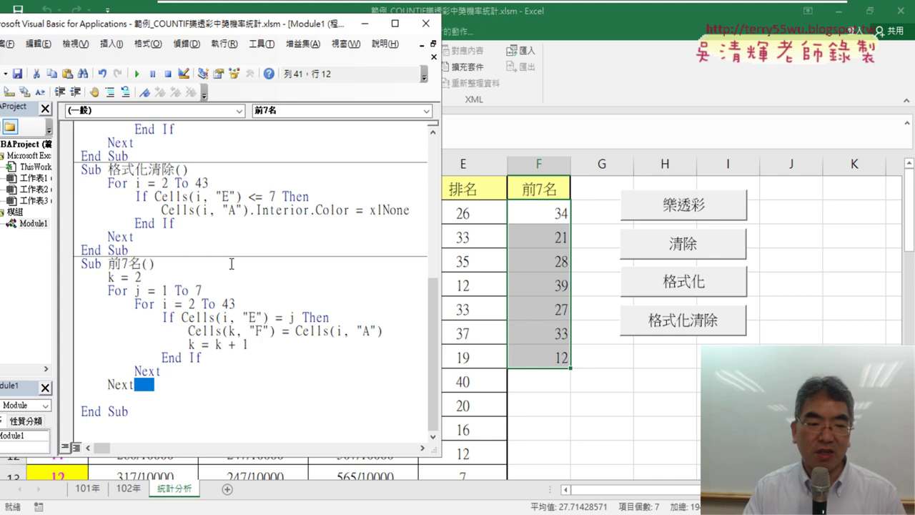
{"action": "key", "text": "shift+Down"}
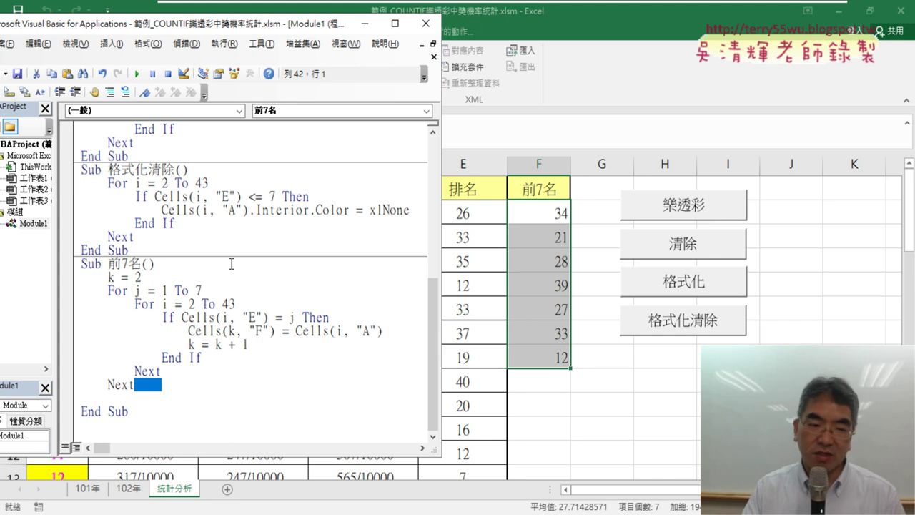
{"action": "key", "text": "Delete"}
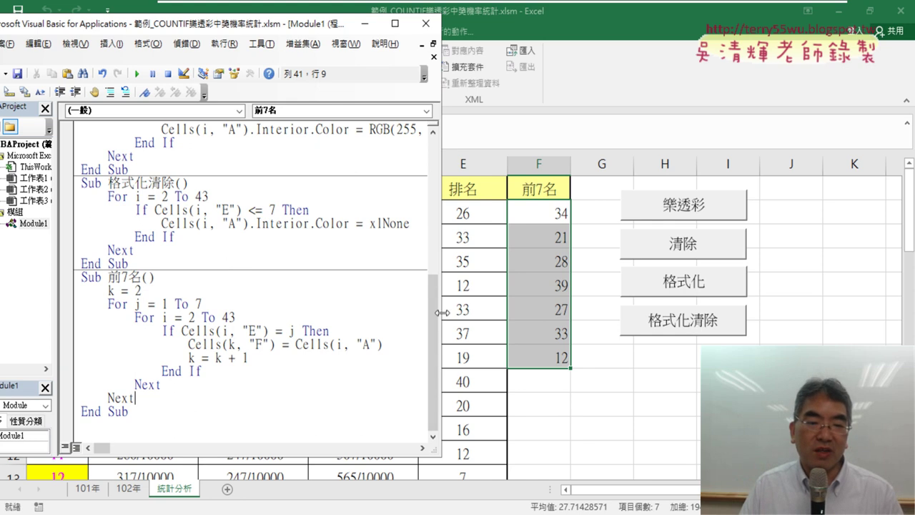
Step: Insert an Exit For line right after k = k + 1, then select F2:F8 on the sheet
{"action": "left_click_drag", "start_coordinate": [441, 309], "coordinate": [523, 308]}
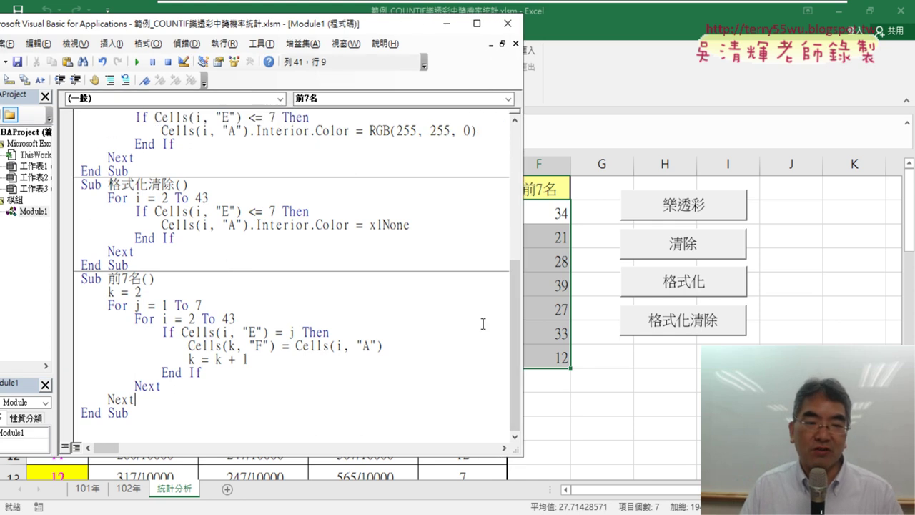
{"action": "left_click", "coordinate": [278, 359]}
{"action": "key", "text": "Return"}
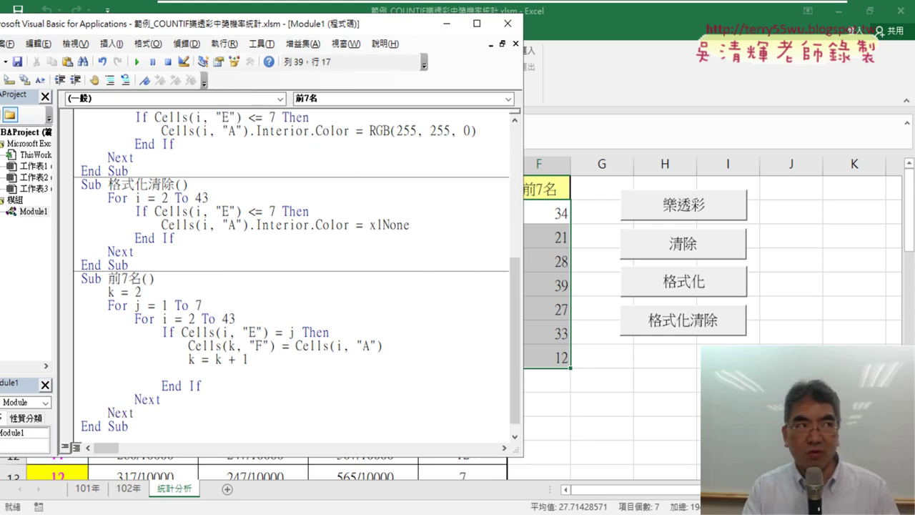
{"action": "type", "text": "ex"}
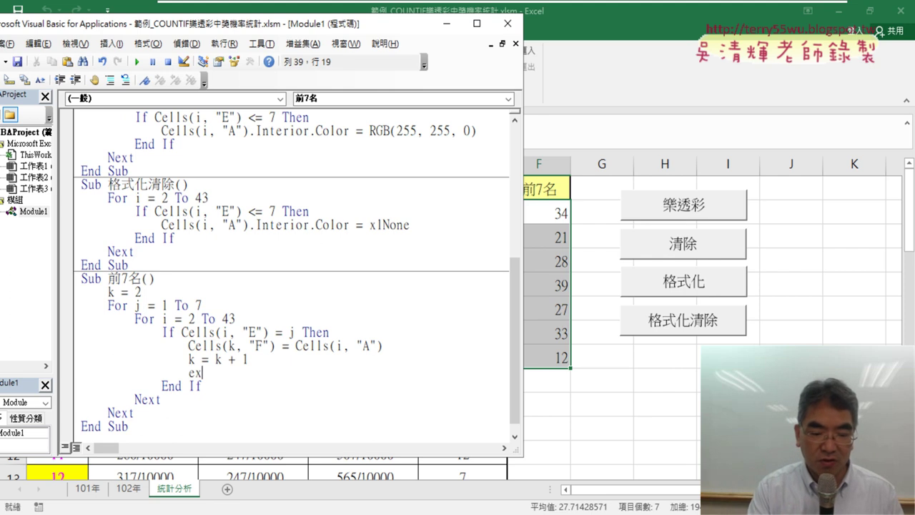
{"action": "type", "text": "it"}
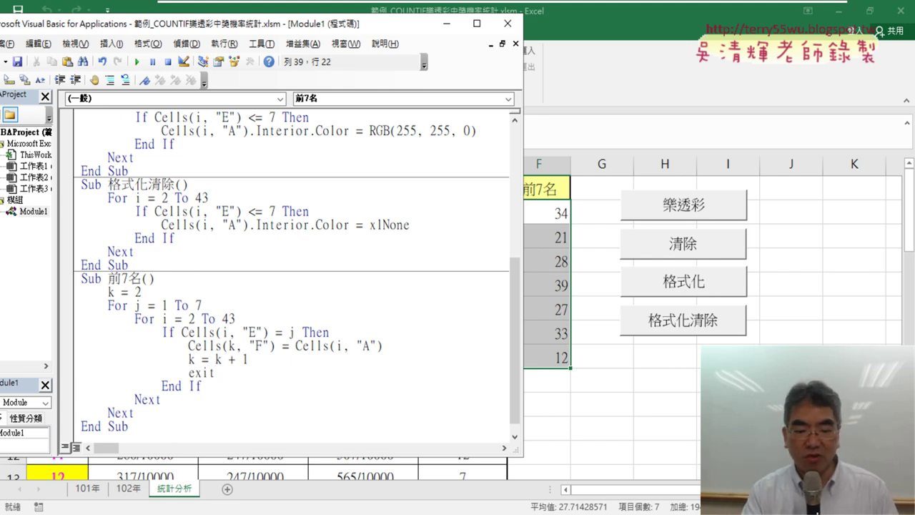
{"action": "type", "text": " fo"}
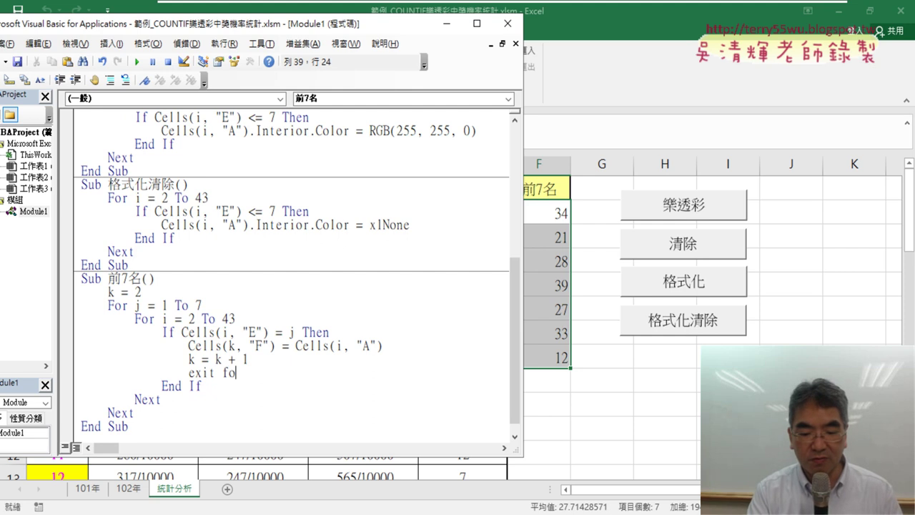
{"action": "type", "text": "r"}
{"action": "key", "text": "Down"}
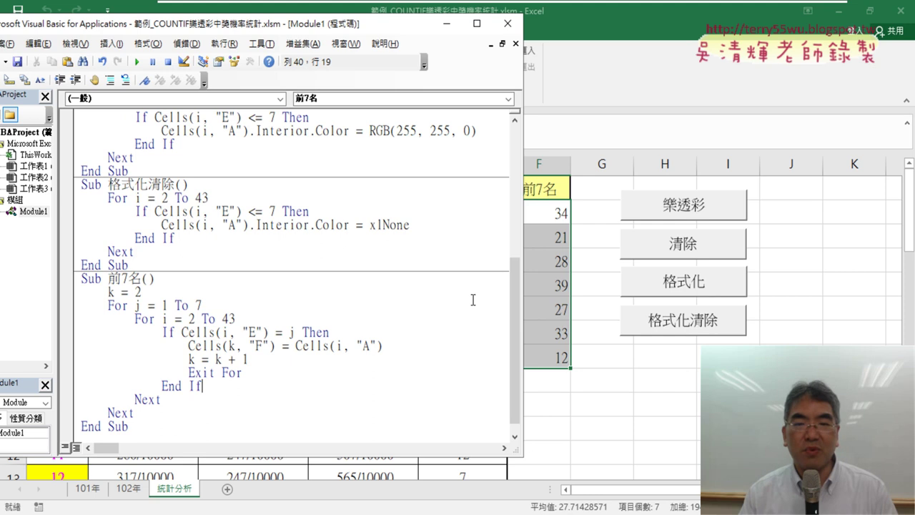
{"action": "left_click_drag", "start_coordinate": [552, 213], "coordinate": [556, 355]}
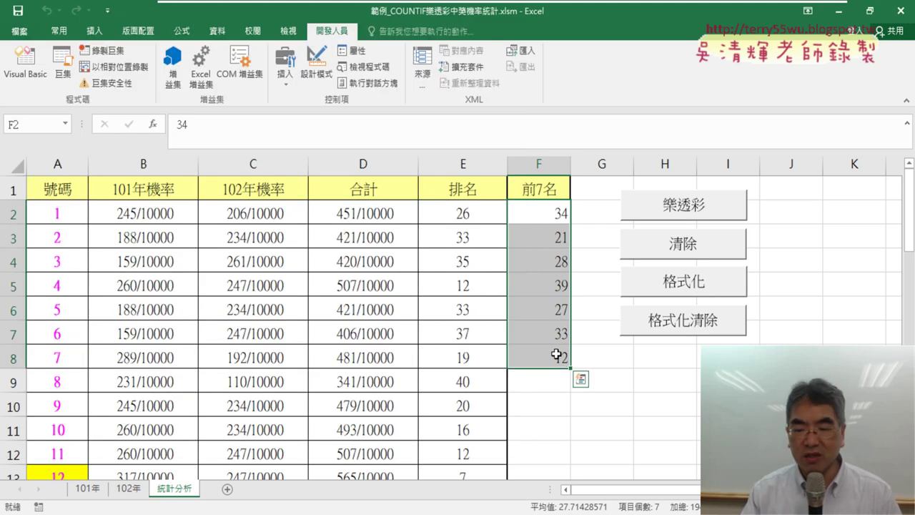
Step: Empty F2:F8 and run the Exit For version of 前7名 again, returning to the worksheet
{"action": "key", "text": "Delete"}
{"action": "left_click", "coordinate": [25, 64]}
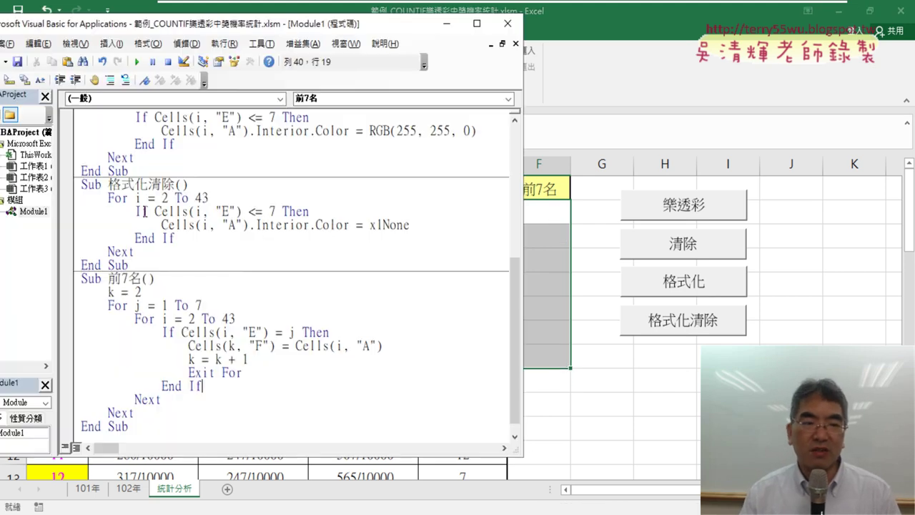
{"action": "left_click", "coordinate": [256, 346]}
{"action": "left_click", "coordinate": [137, 63]}
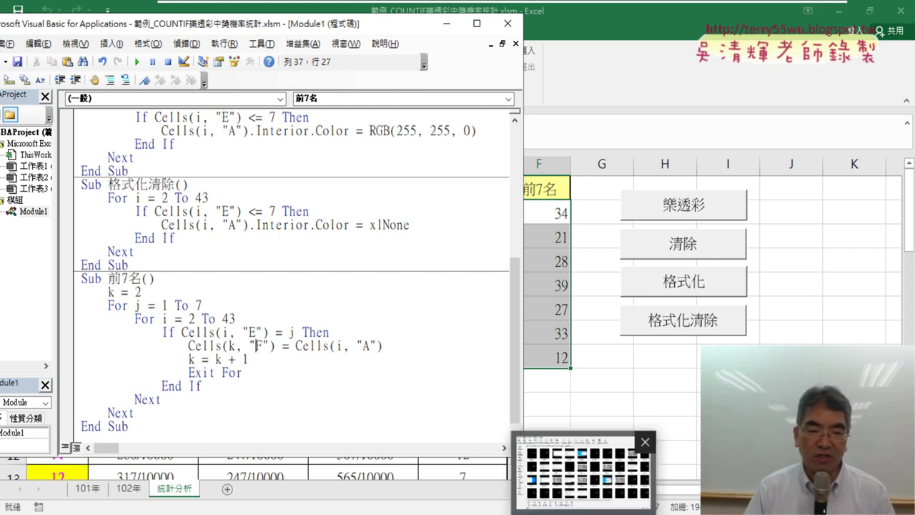
{"action": "left_click", "coordinate": [636, 294]}
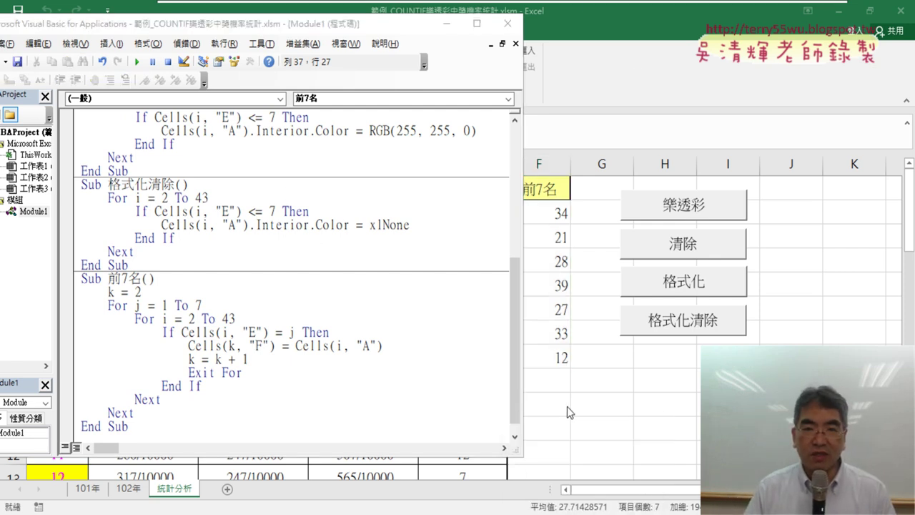
Step: Switch to the 樂透彩程式碼.docx doc and scroll to 方法二's 前7名_排序 code with Exit For
{"action": "mouse_move", "coordinate": [631, 6]}
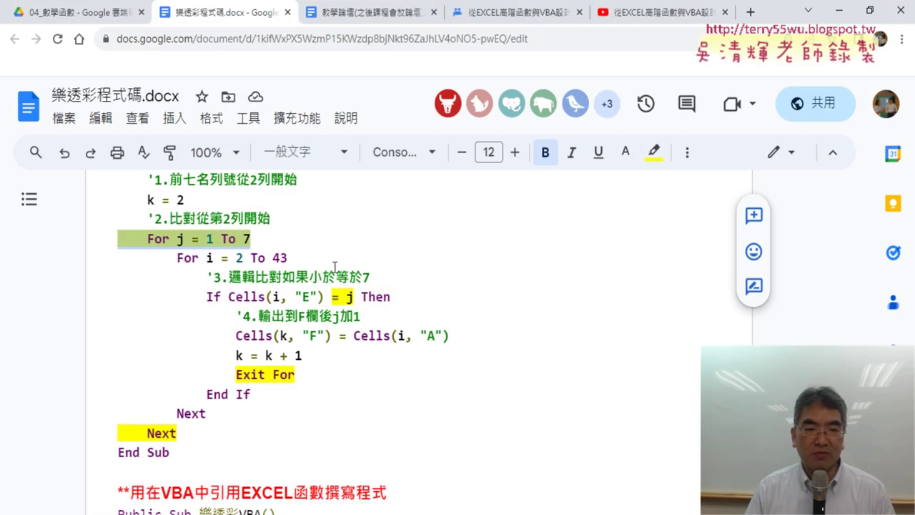
{"action": "scroll", "coordinate": [269, 304], "scroll_direction": "up", "scroll_amount": 3}
{"action": "scroll", "coordinate": [335, 266], "scroll_direction": "up", "scroll_amount": 1}
{"action": "scroll", "coordinate": [374, 271], "scroll_direction": "down", "scroll_amount": 1}
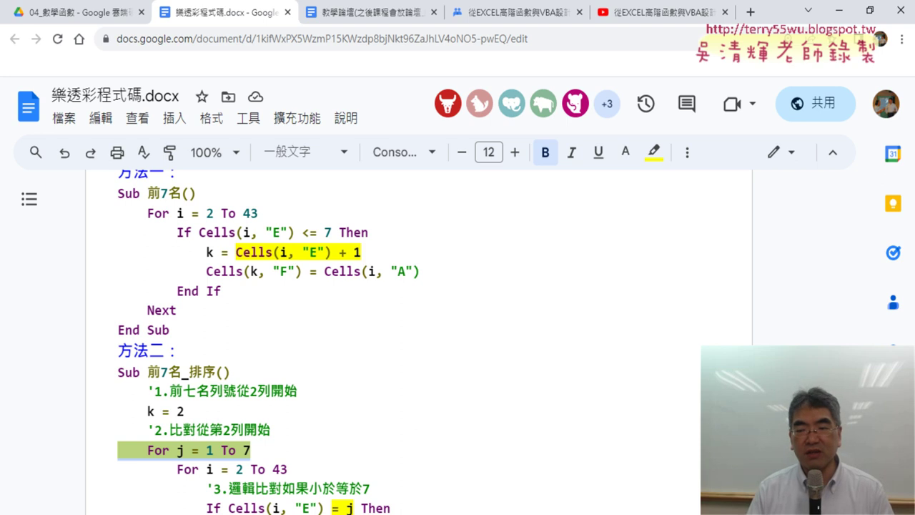
{"action": "left_click", "coordinate": [319, 252]}
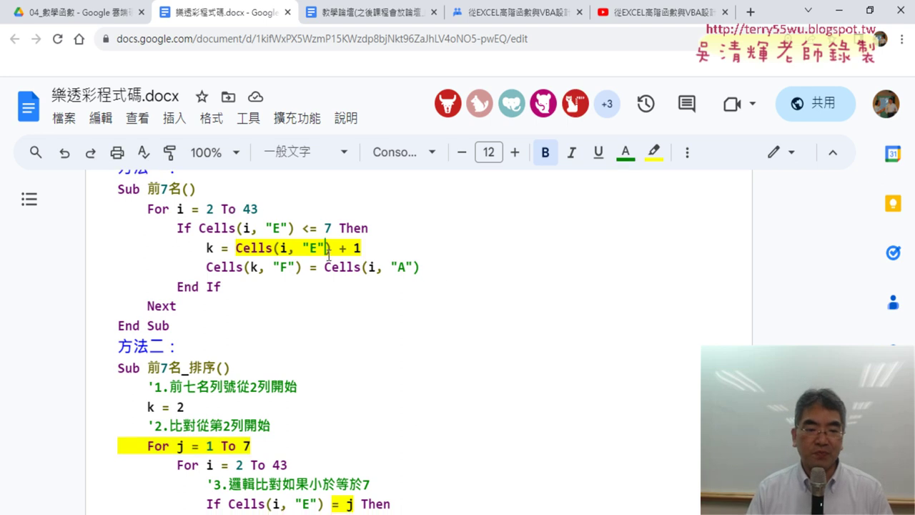
{"action": "scroll", "coordinate": [514, 296], "scroll_direction": "down", "scroll_amount": 3}
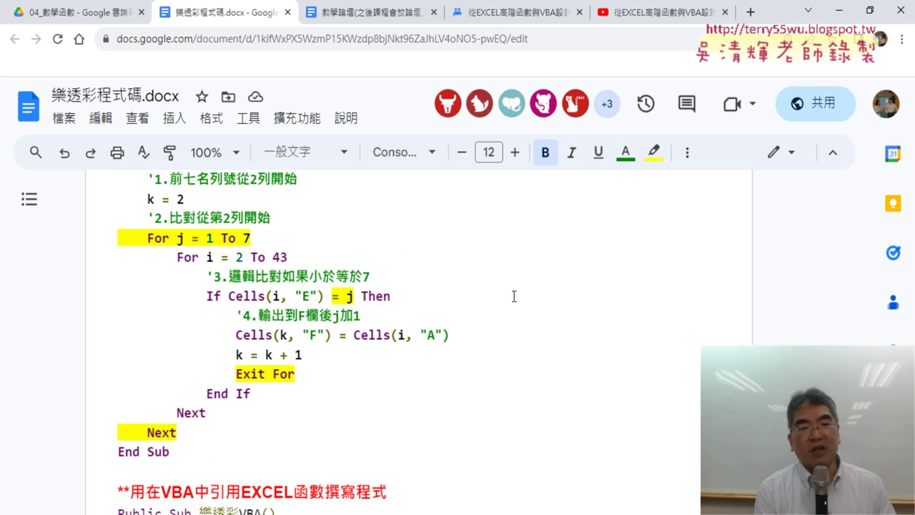